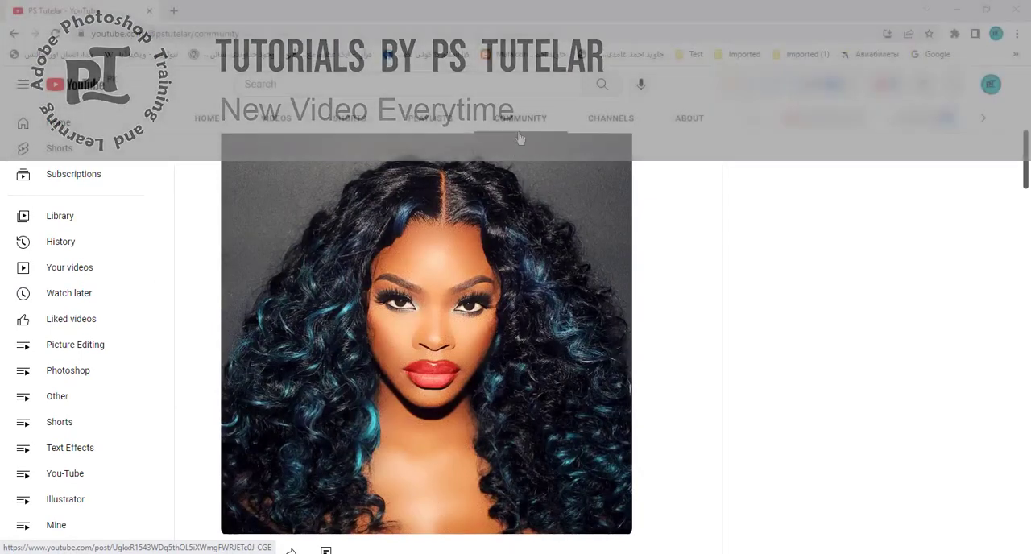
- Browse the channel's community posts to examine their before-and-after images
scroll(532, 322, down, 7)
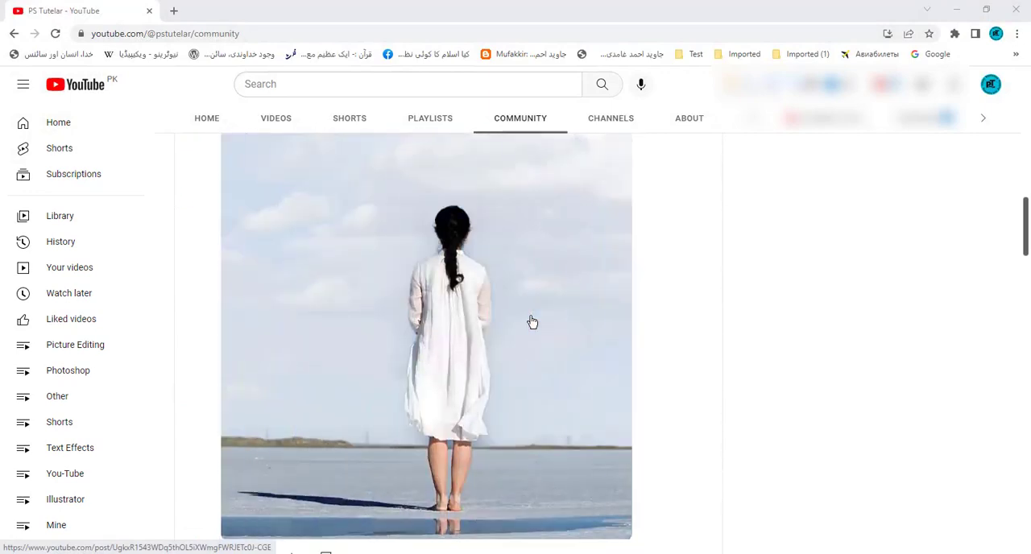
scroll(532, 322, down, 6)
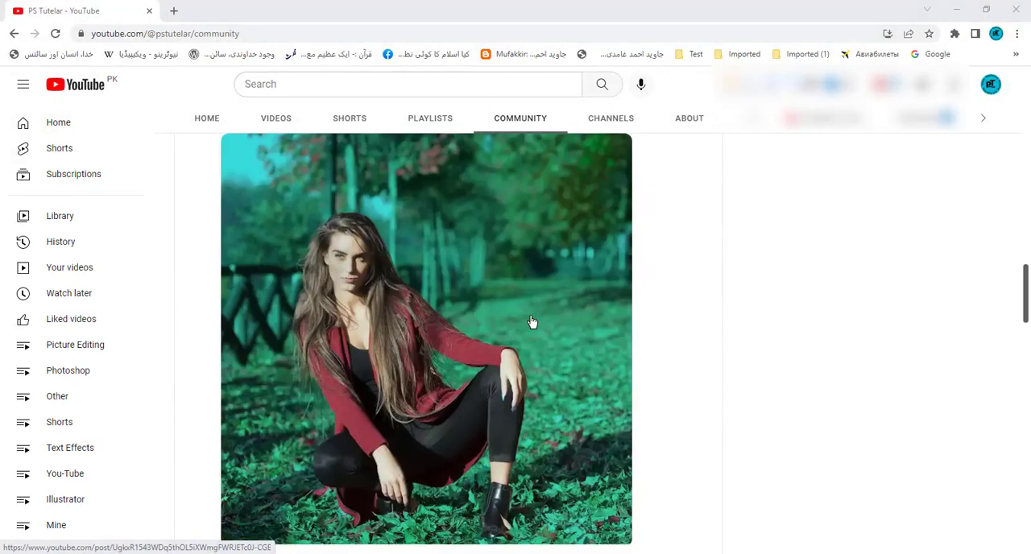
scroll(531, 322, down, 4)
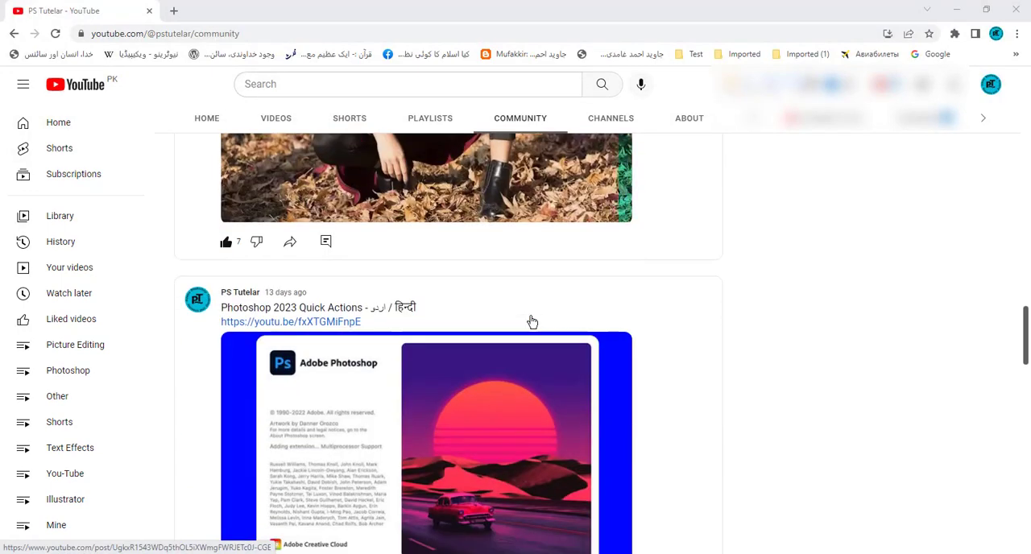
scroll(532, 322, down, 9)
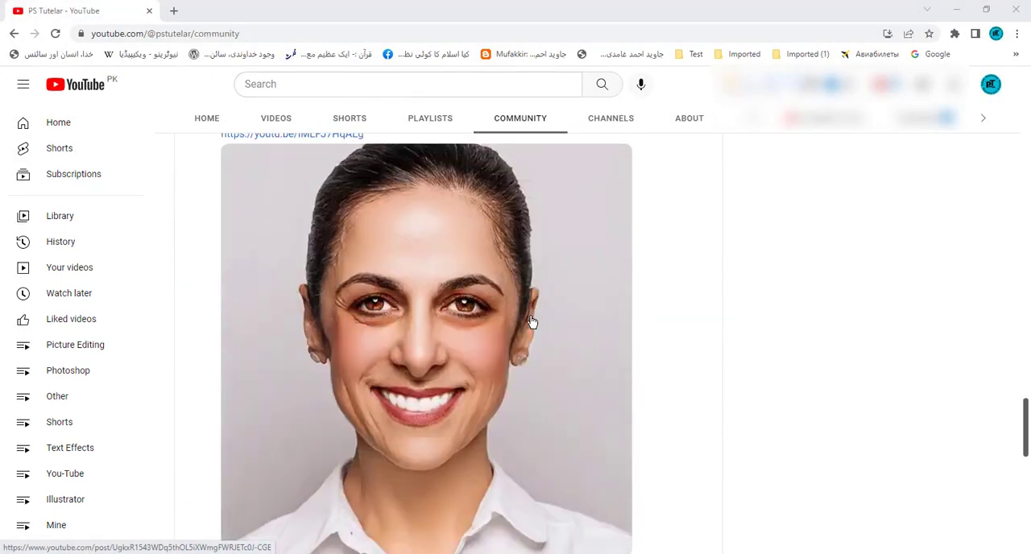
scroll(532, 322, down, 1)
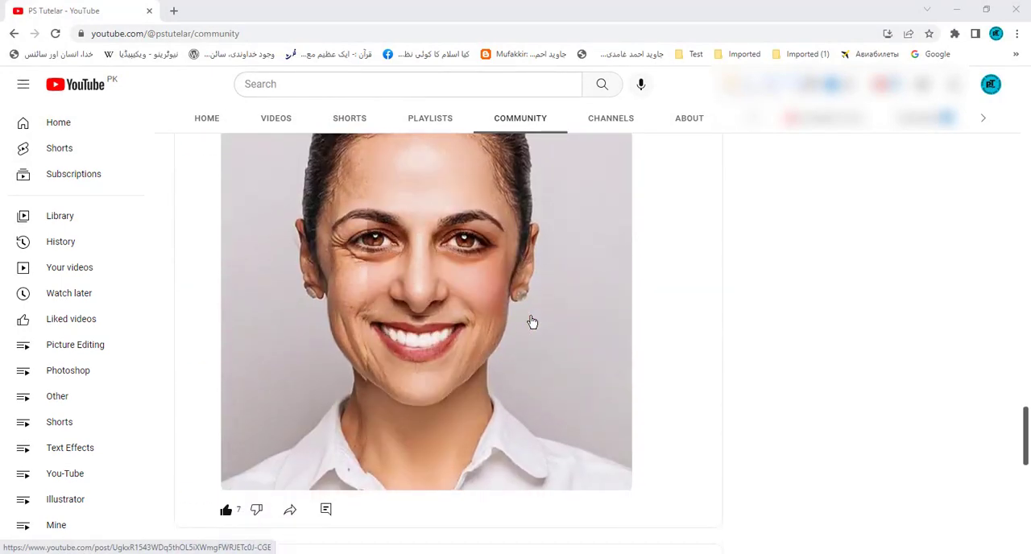
scroll(532, 323, up, 1)
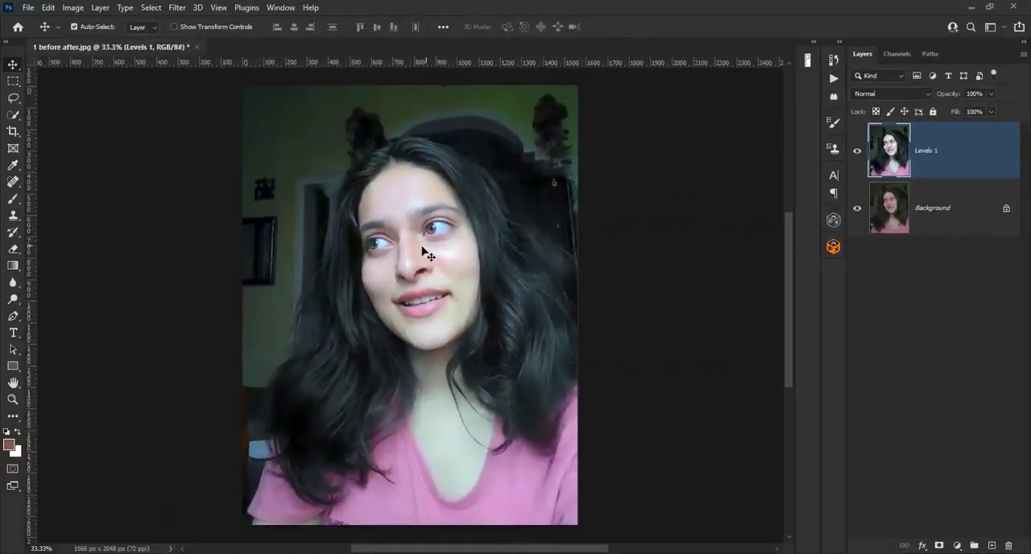
- Compare the photo with the Levels 1 layer hidden and shown, and unlock the Background layer
click(857, 153)
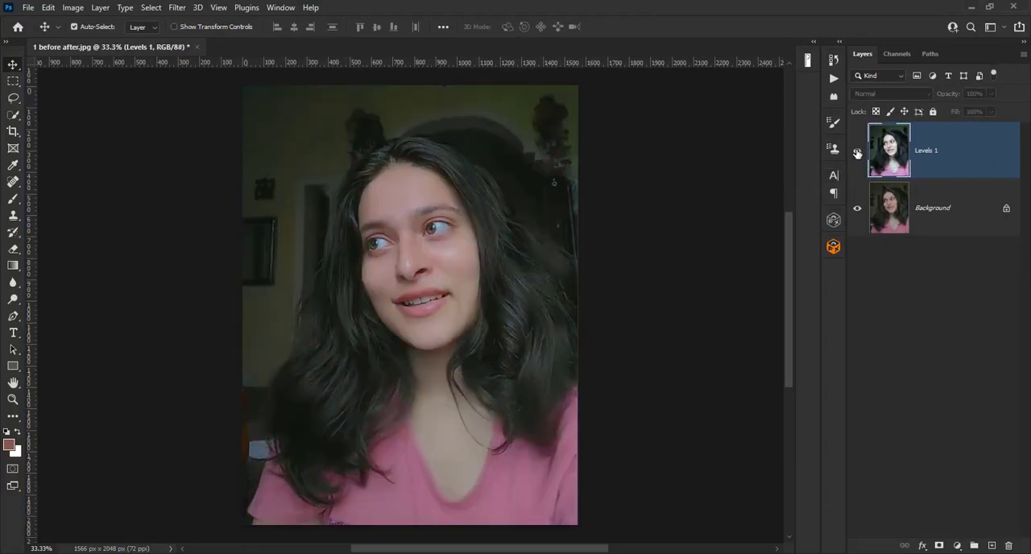
click(857, 153)
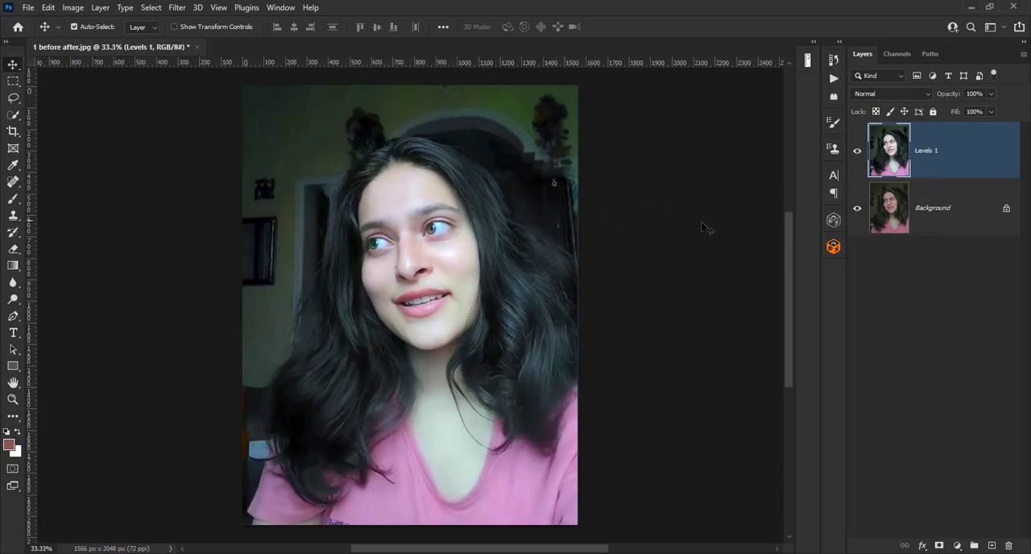
click(1004, 209)
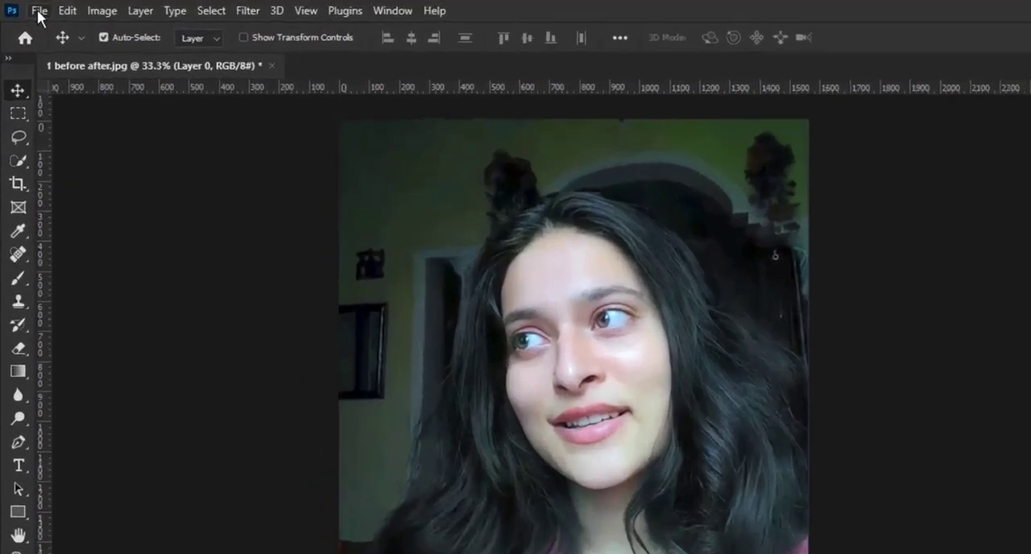
- Start a new document and set its width and height to 1000 pixels each
click(27, 9)
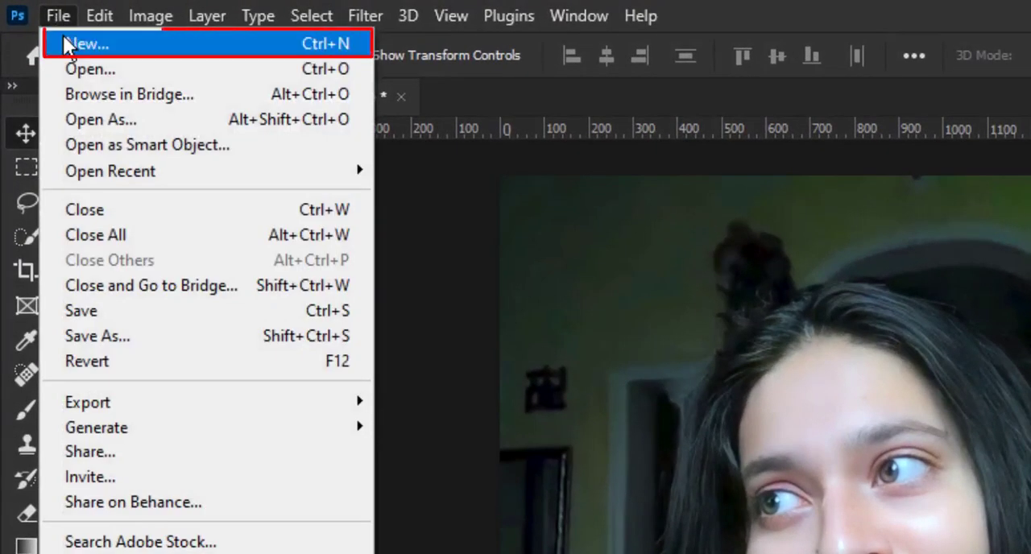
click(256, 45)
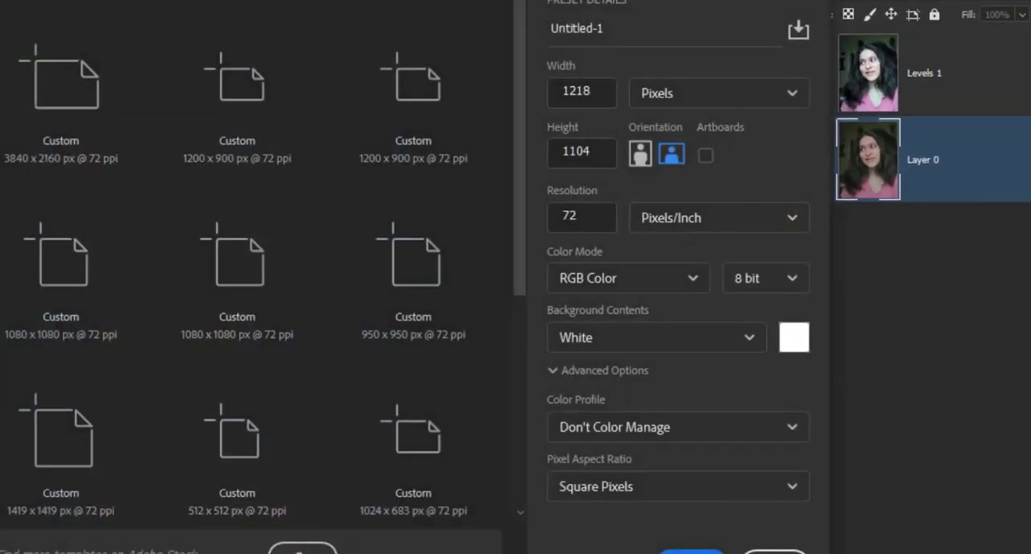
drag(629, 102, 525, 105)
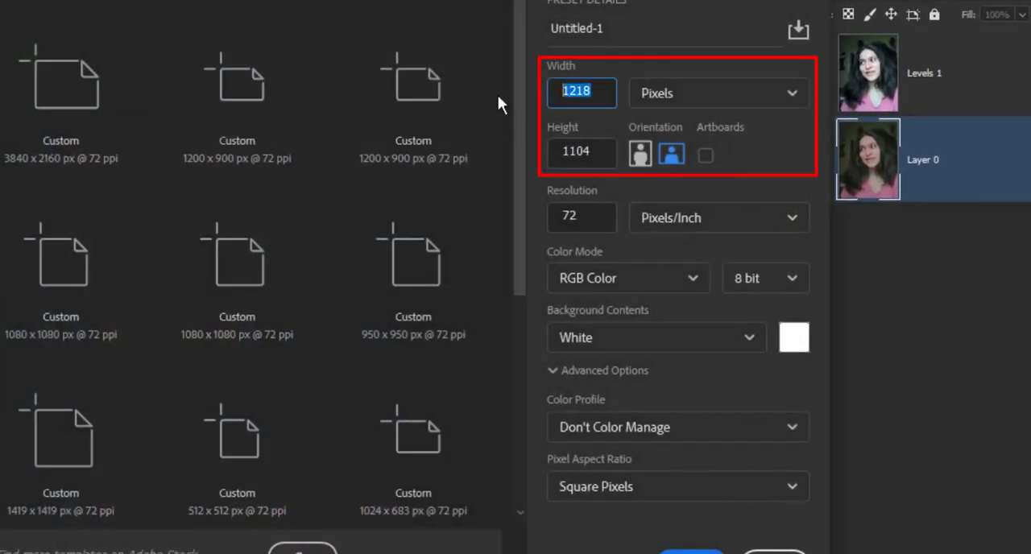
text(1000)
drag(603, 151, 538, 149)
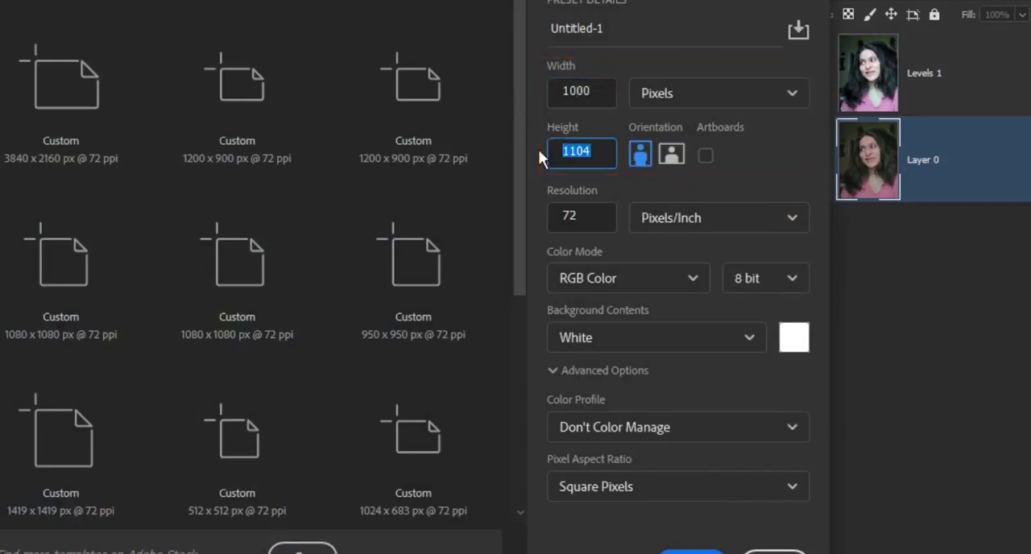
text(1000)
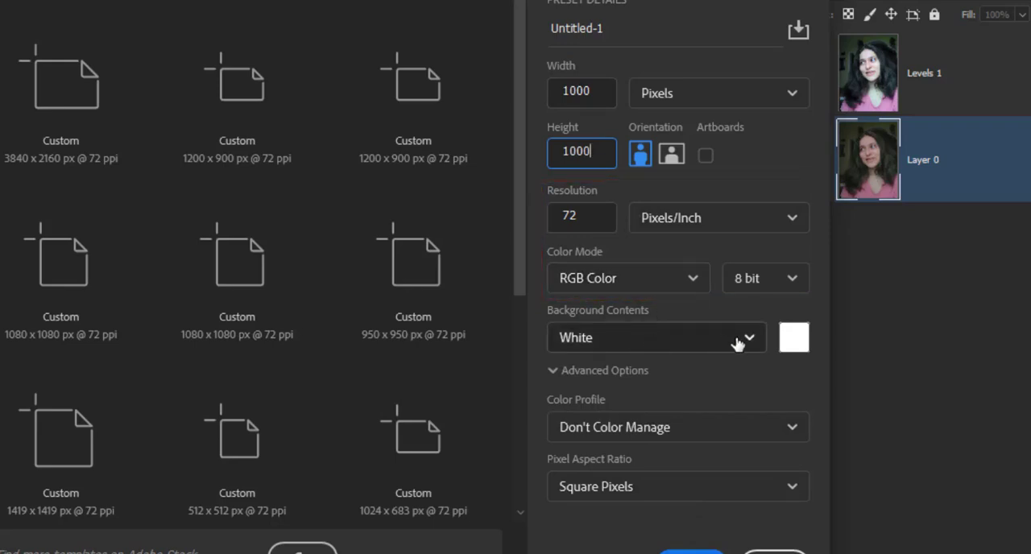
- Create the document with transparent background contents and the Working RGB: sRGB IEC61966-2.1 color profile
click(751, 343)
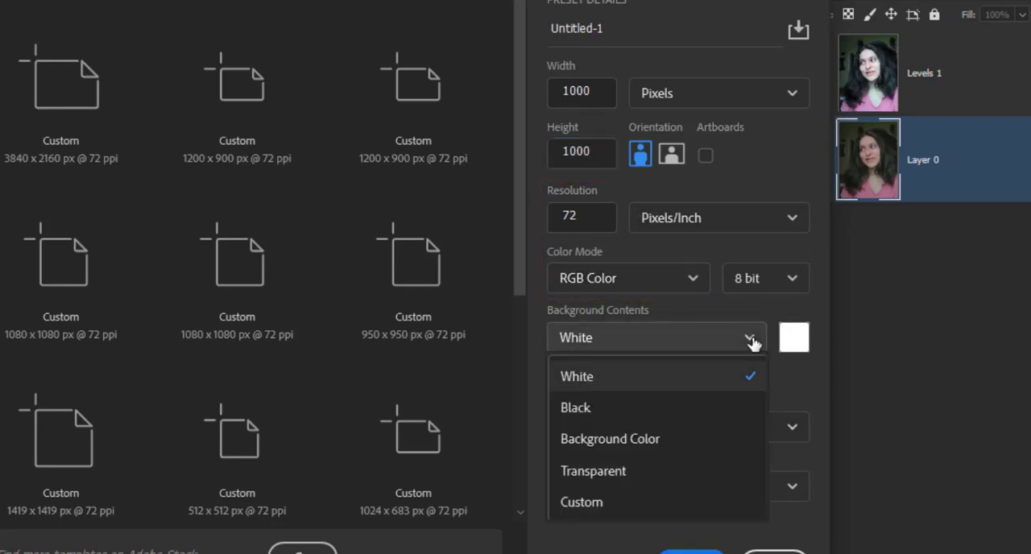
click(680, 482)
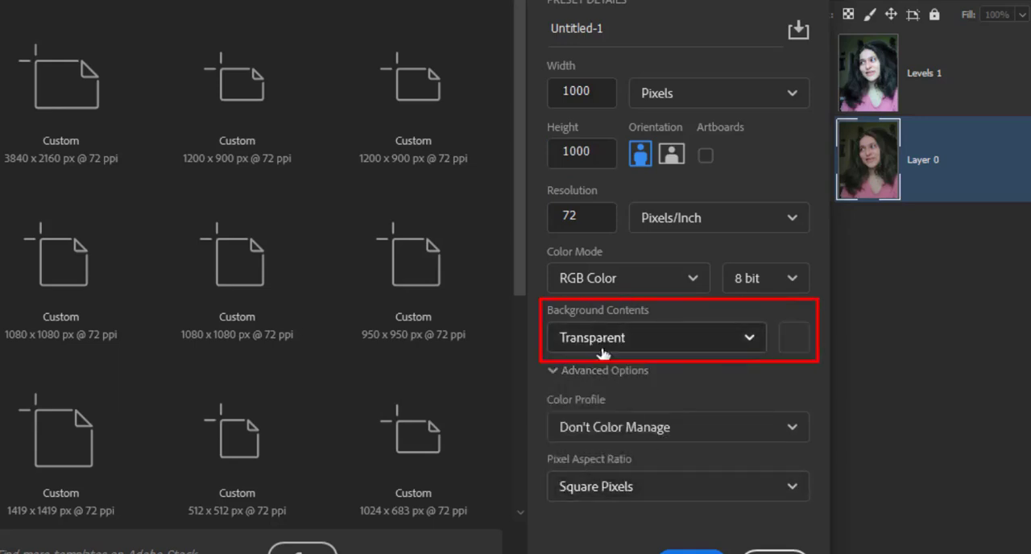
click(691, 435)
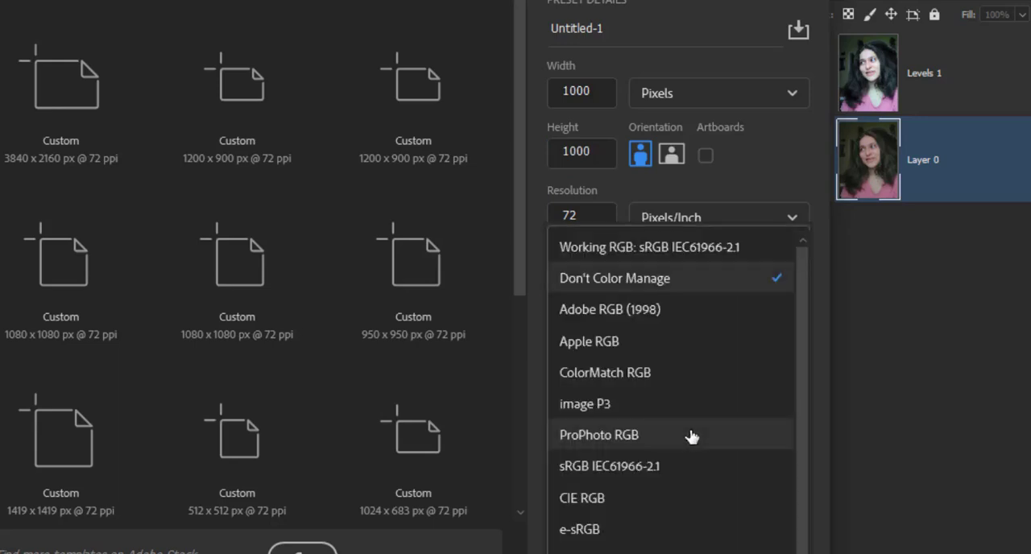
click(650, 252)
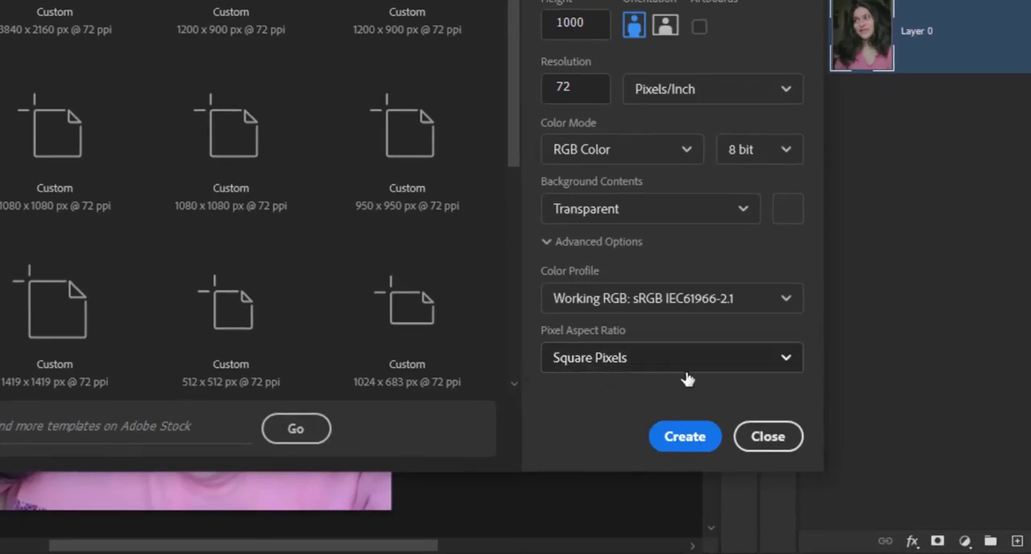
click(685, 437)
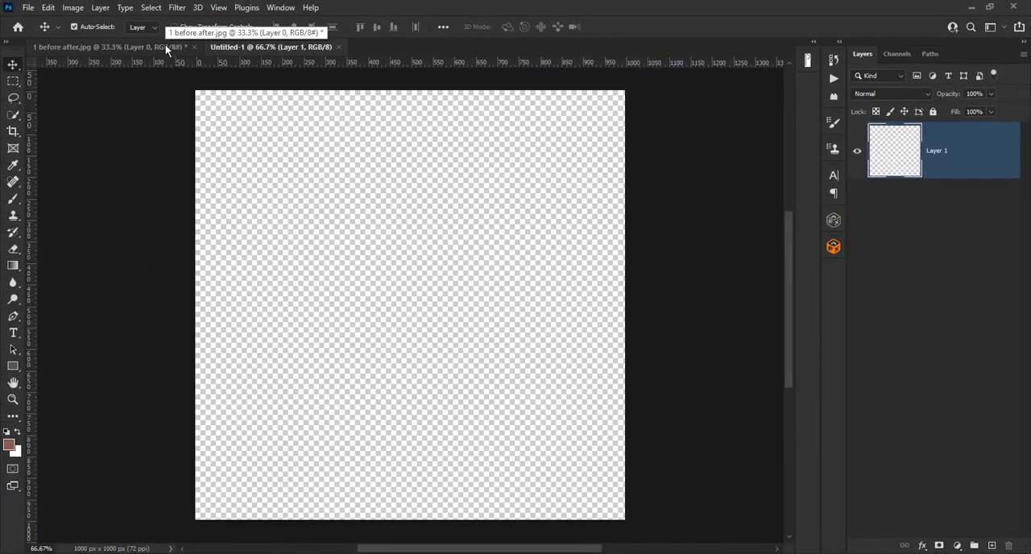
- With Layer 0 hidden in 1 before after.jpg, copy the entire Levels 1 image with Copy Merged and paste it into Untitled-1
click(166, 46)
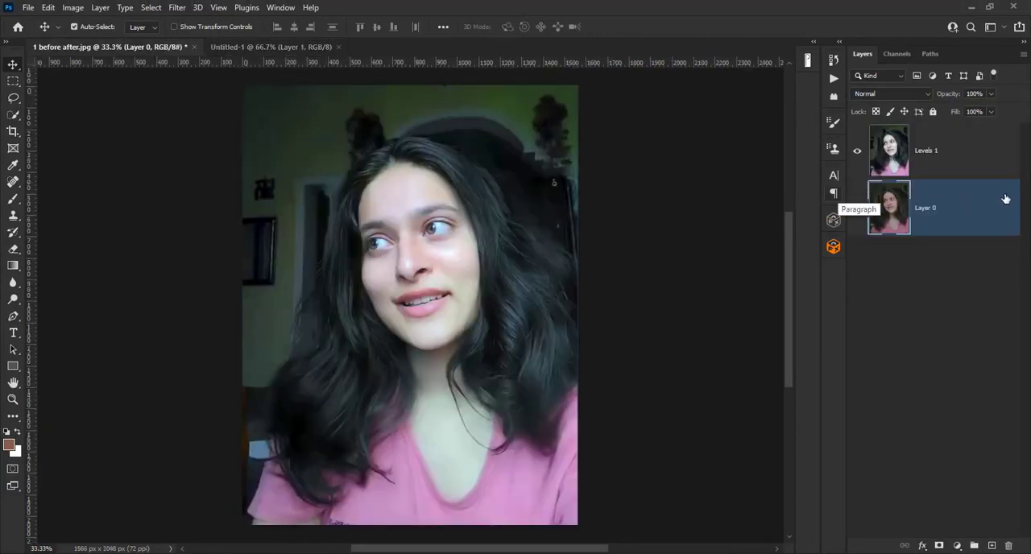
click(953, 154)
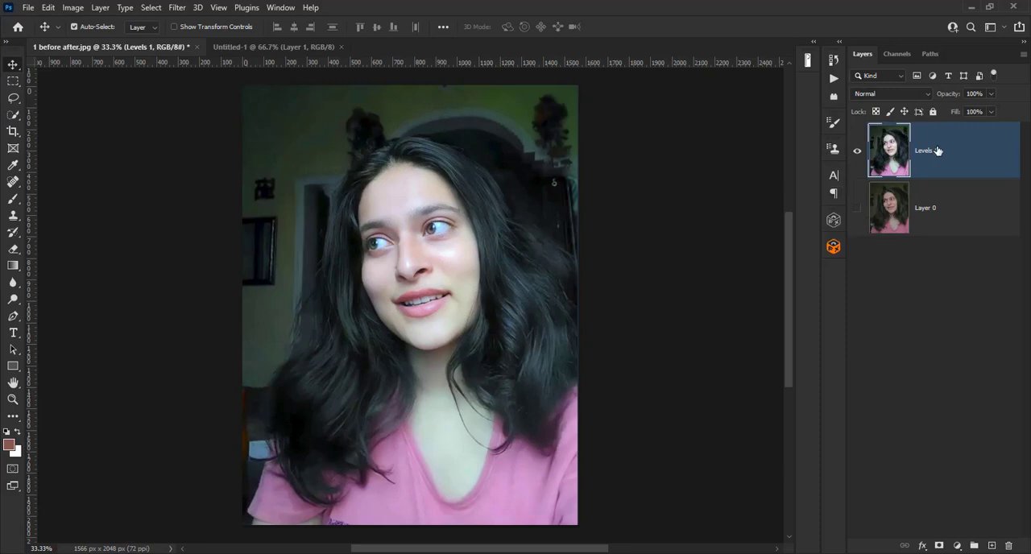
key(ctrl+a)
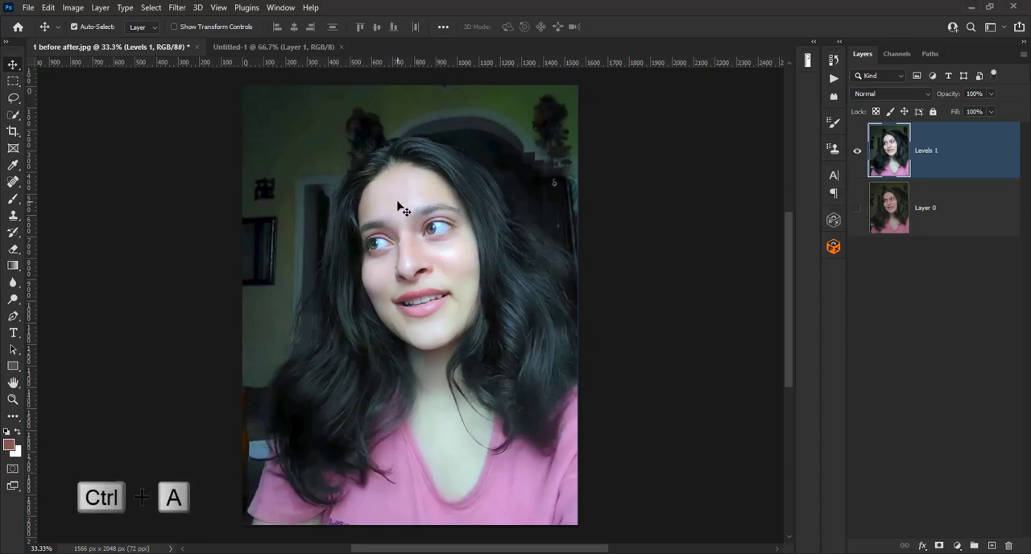
key(ctrl+a)
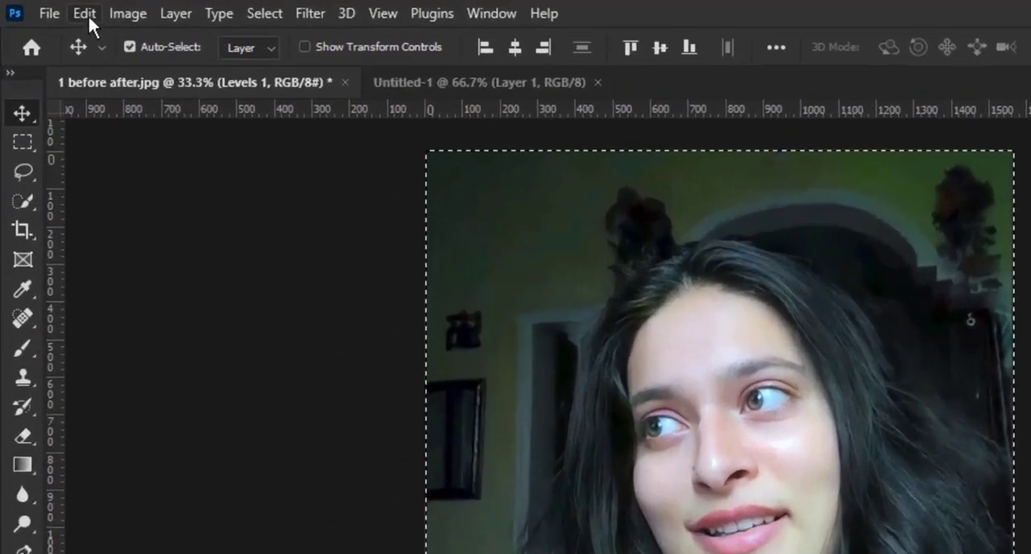
click(52, 10)
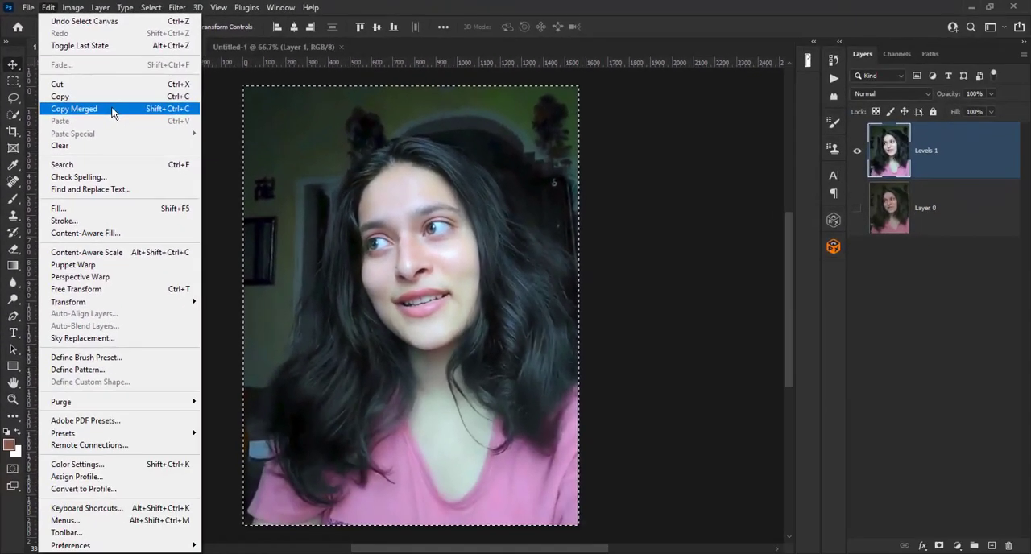
click(112, 111)
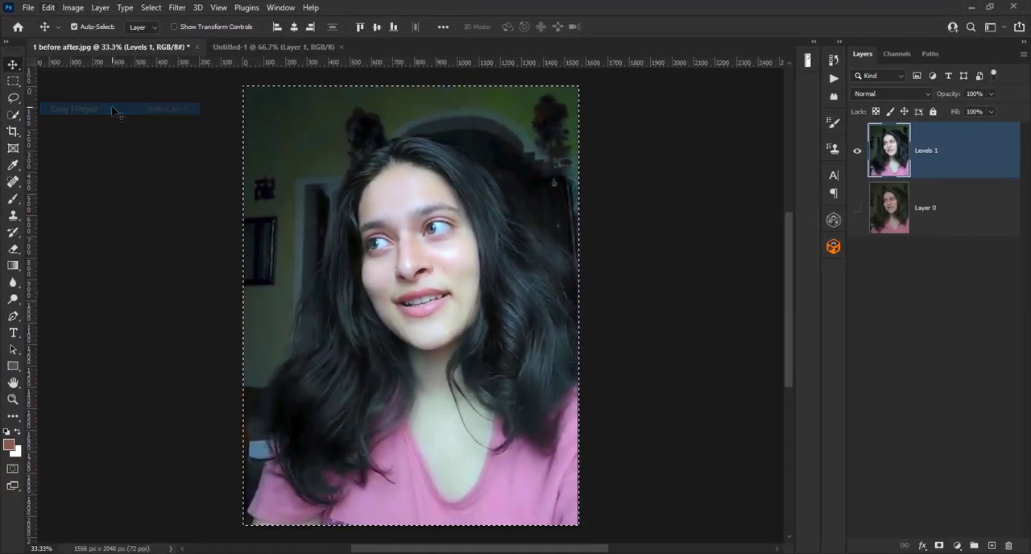
click(250, 45)
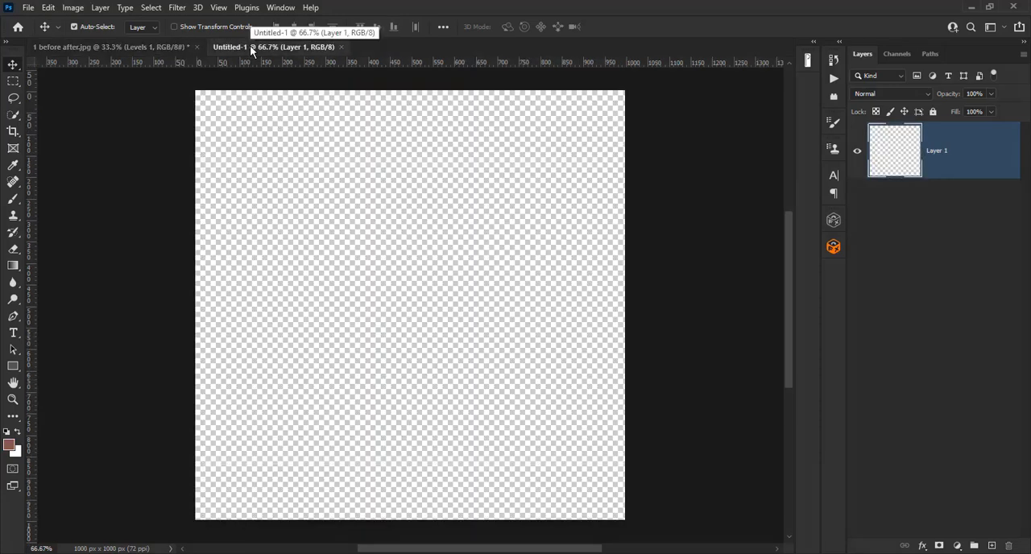
key(ctrl+v)
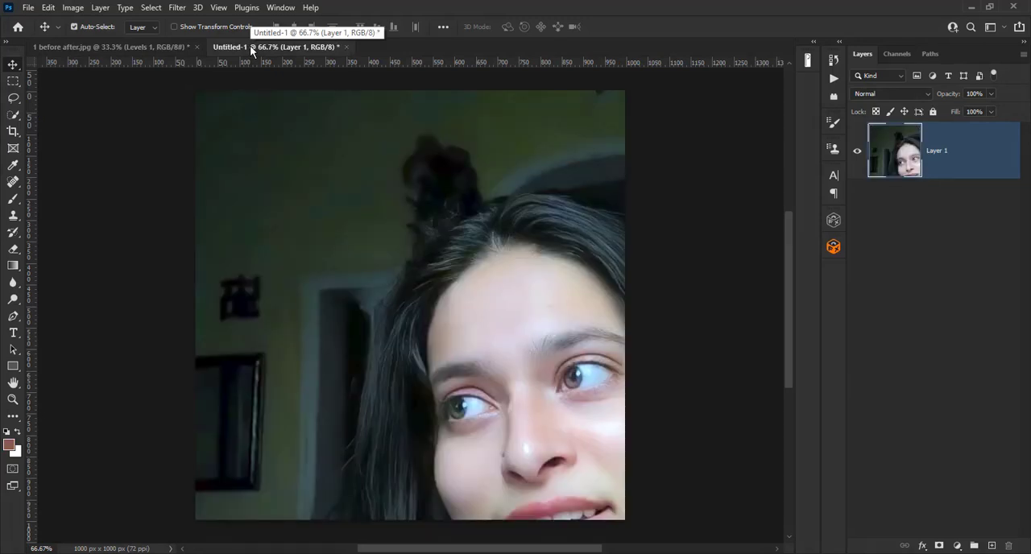
- In 1 before after.jpg, hide the Levels 1 layer, and show and select Layer 0
click(135, 46)
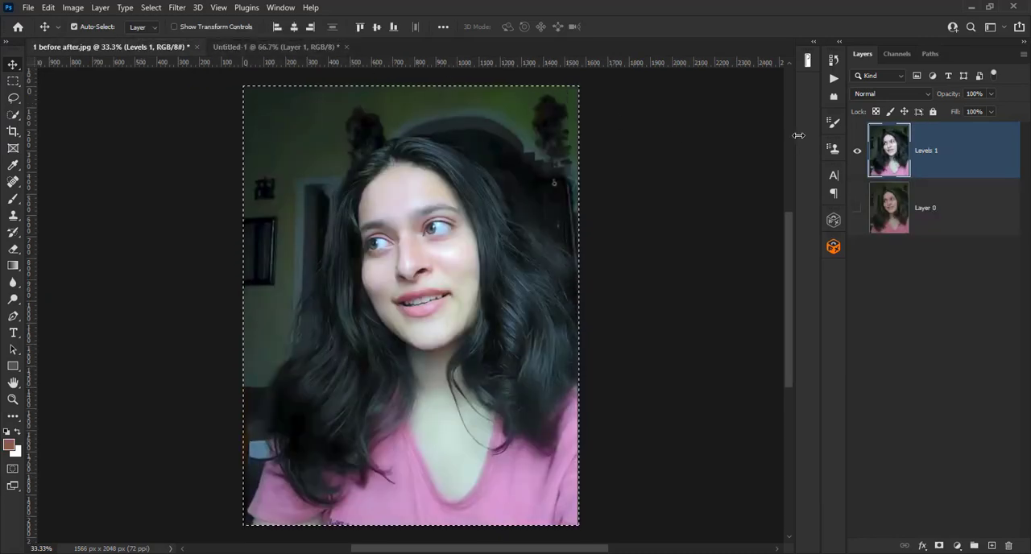
click(858, 152)
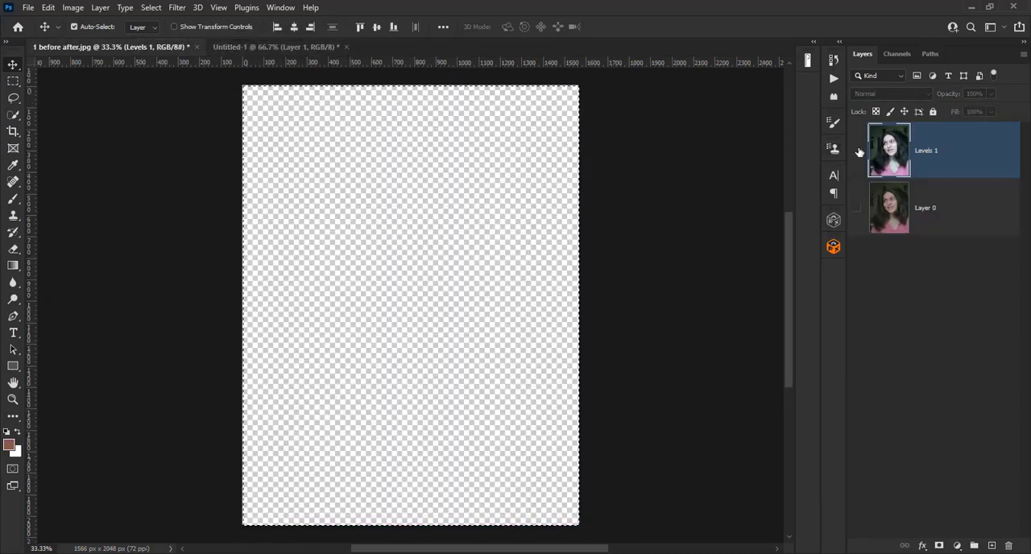
click(857, 209)
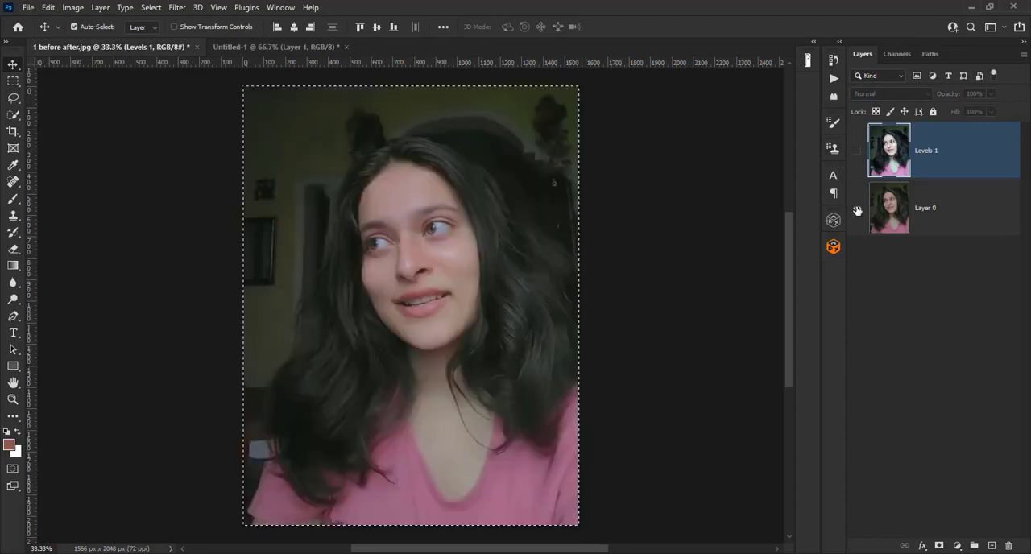
click(945, 210)
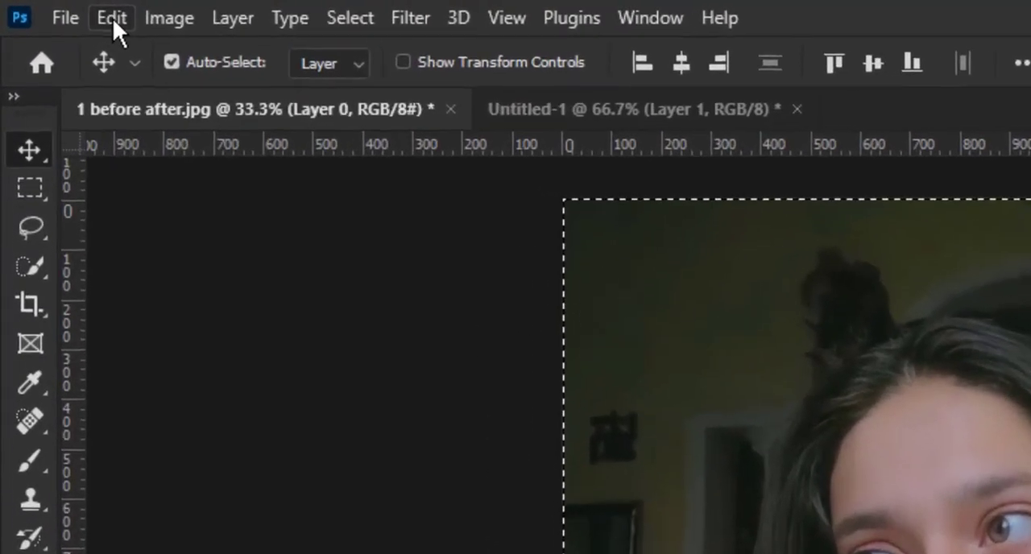
- Copy the selected Layer 0 image with Copy Merged and paste it into Untitled-1 above the brightened portrait
click(112, 18)
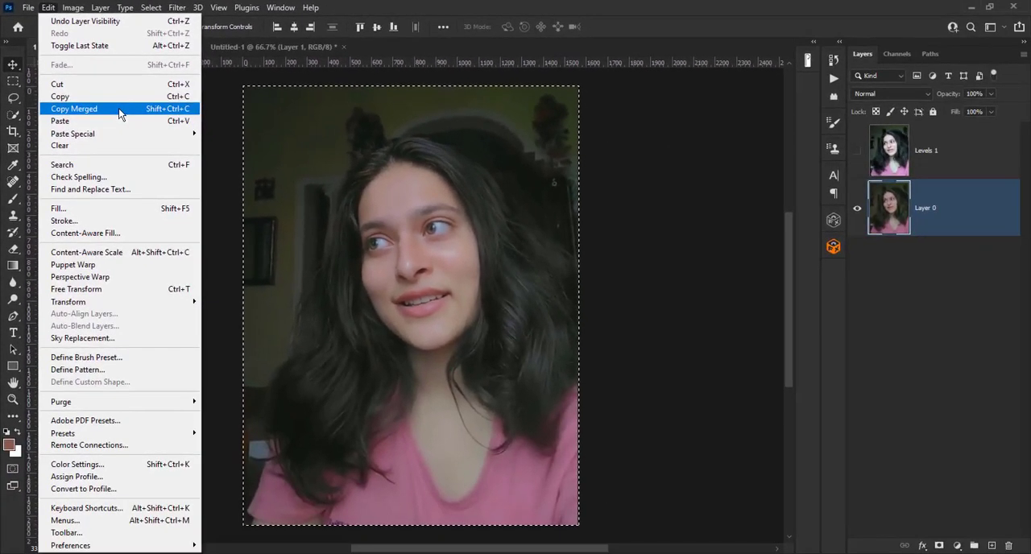
click(119, 108)
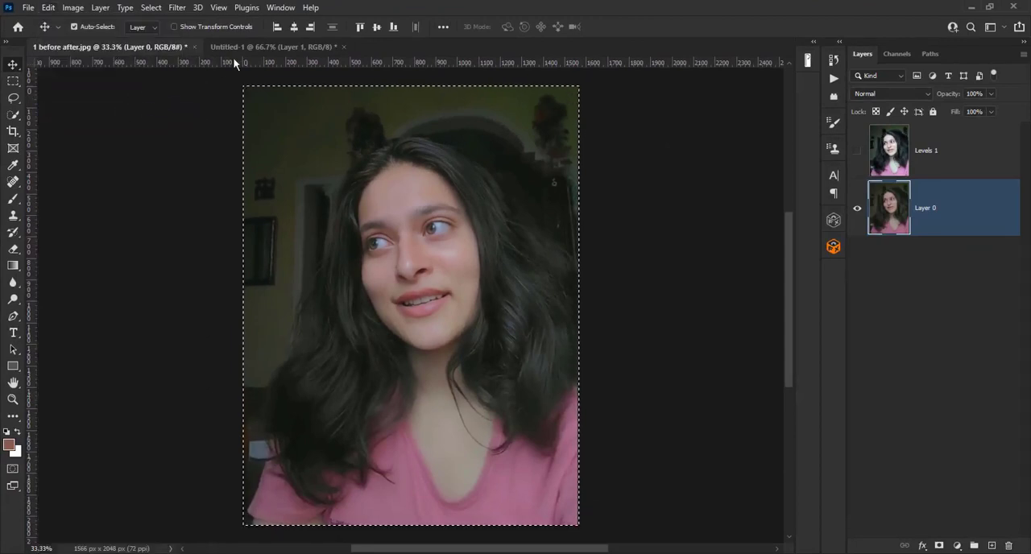
click(254, 46)
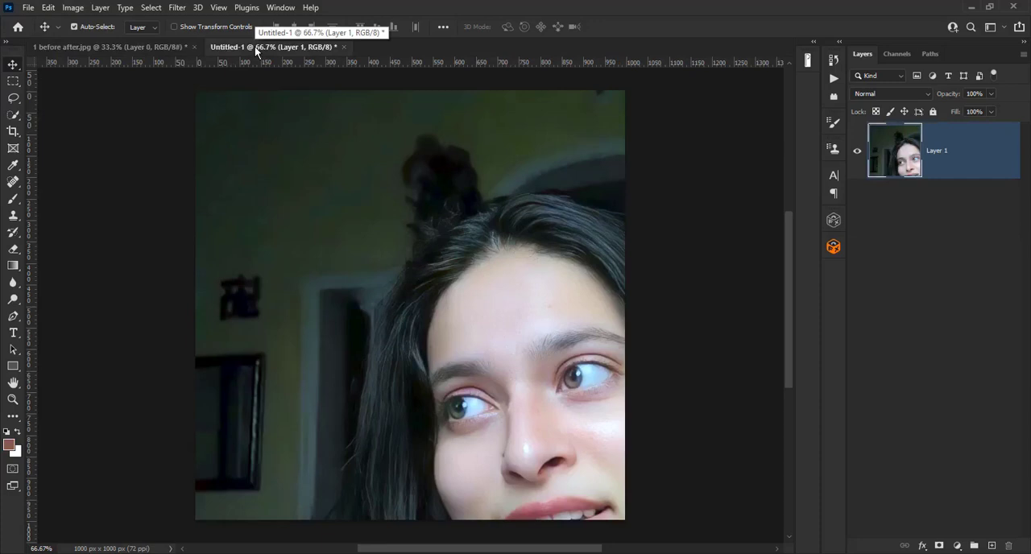
key(ctrl+v)
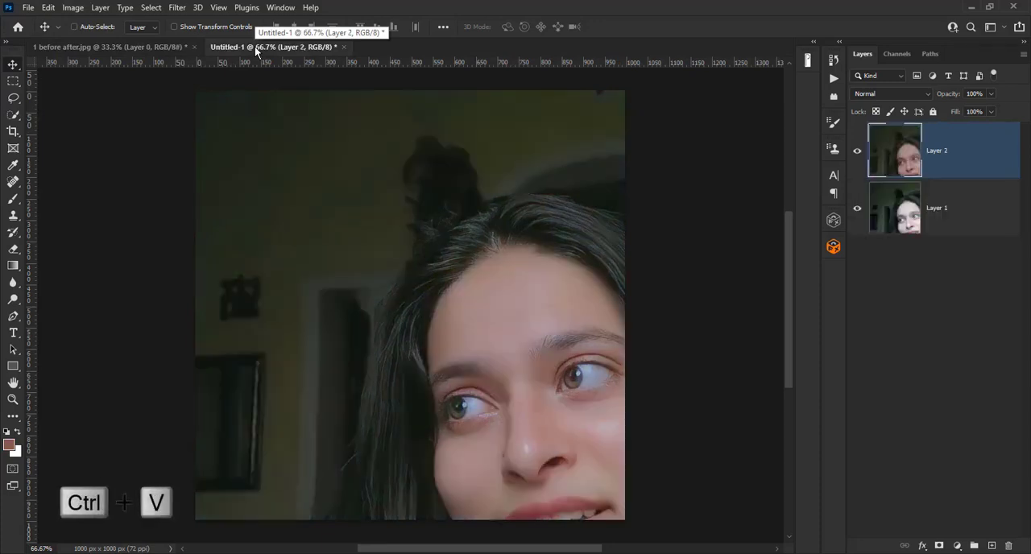
- Compare the original and brightened portraits by hiding and showing Layer 2
click(858, 153)
click(857, 153)
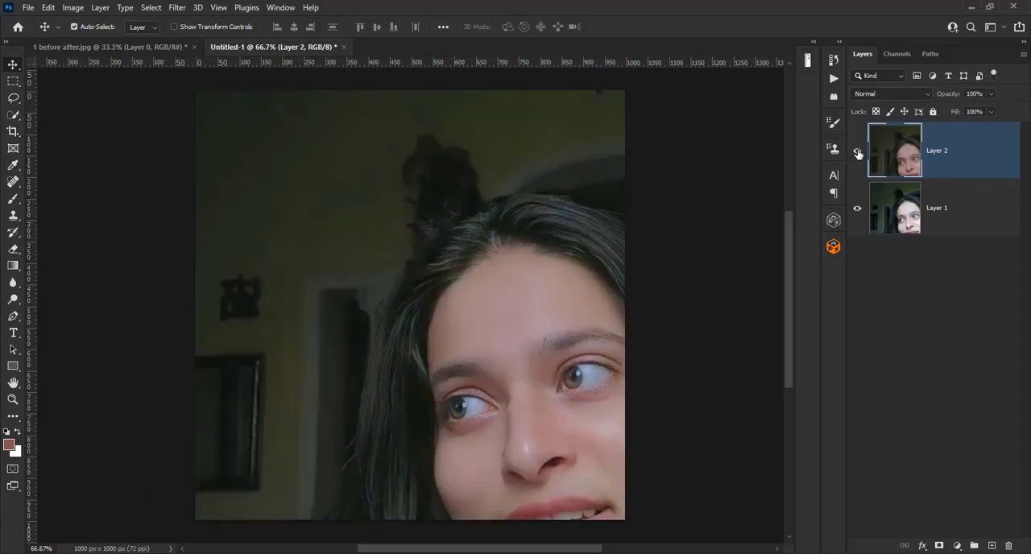
click(858, 154)
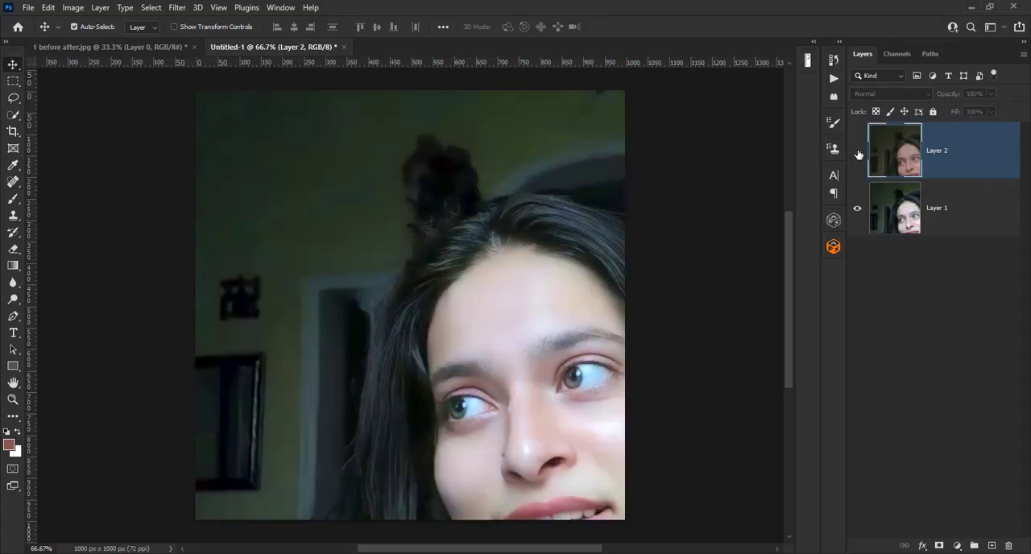
click(857, 153)
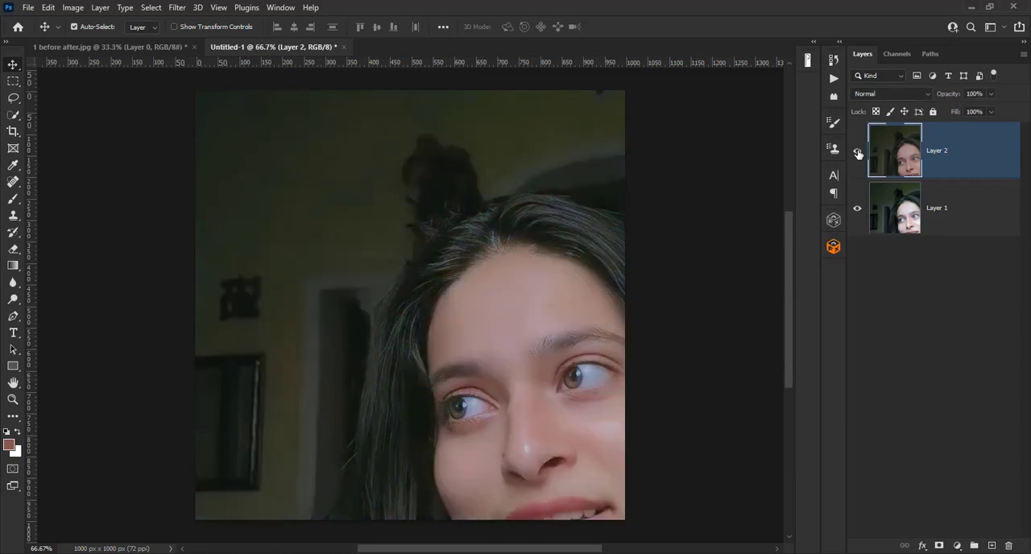
- Rename Layer 1 as after and Layer 2 as before, and move the after layer above the before layer
click(947, 212)
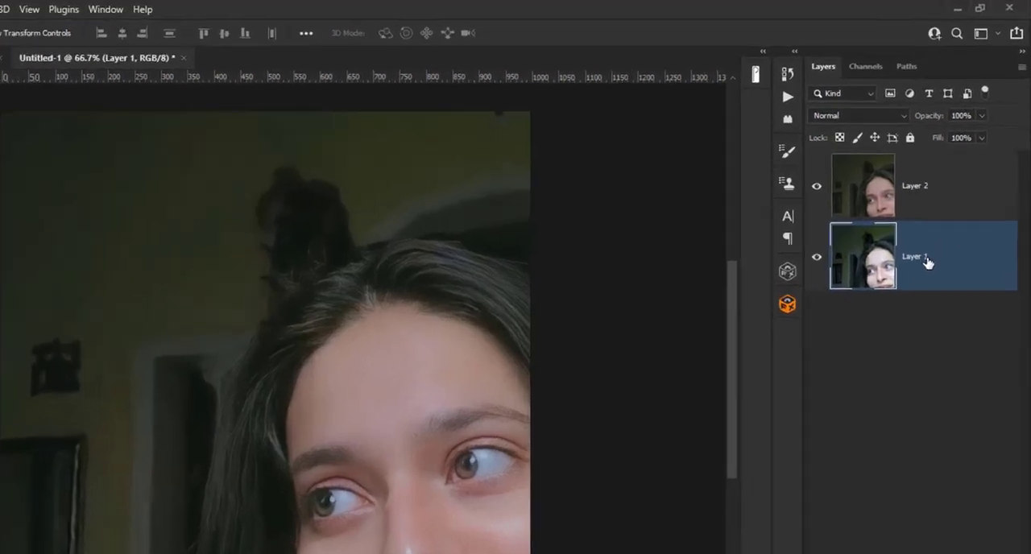
double_click(947, 212)
text(after)
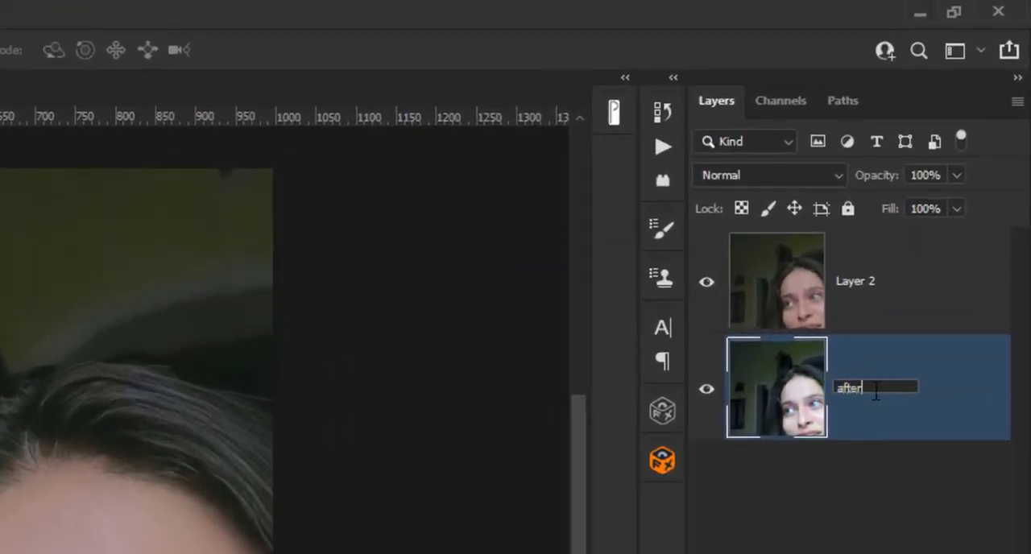
click(863, 287)
double_click(864, 285)
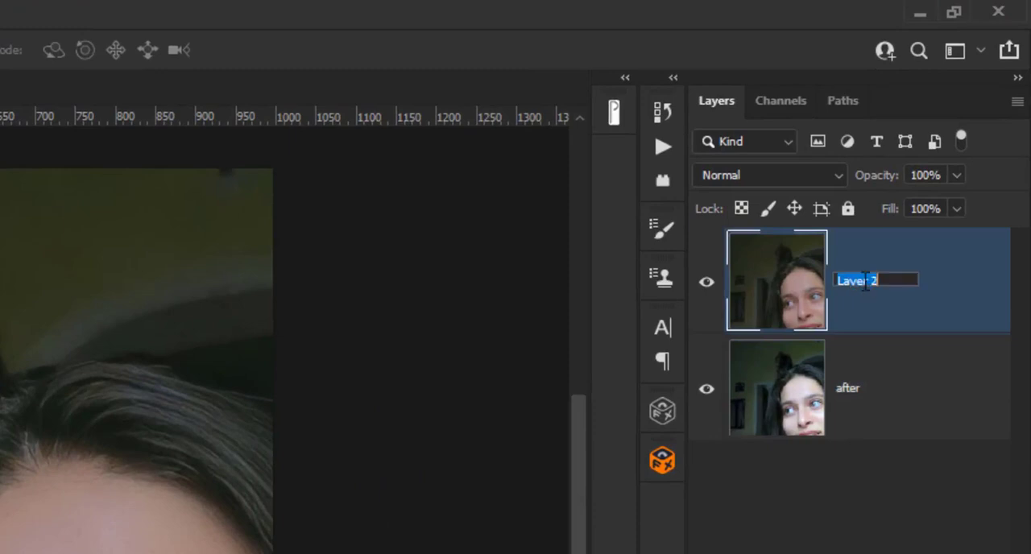
text(before)
key(Return)
click(863, 406)
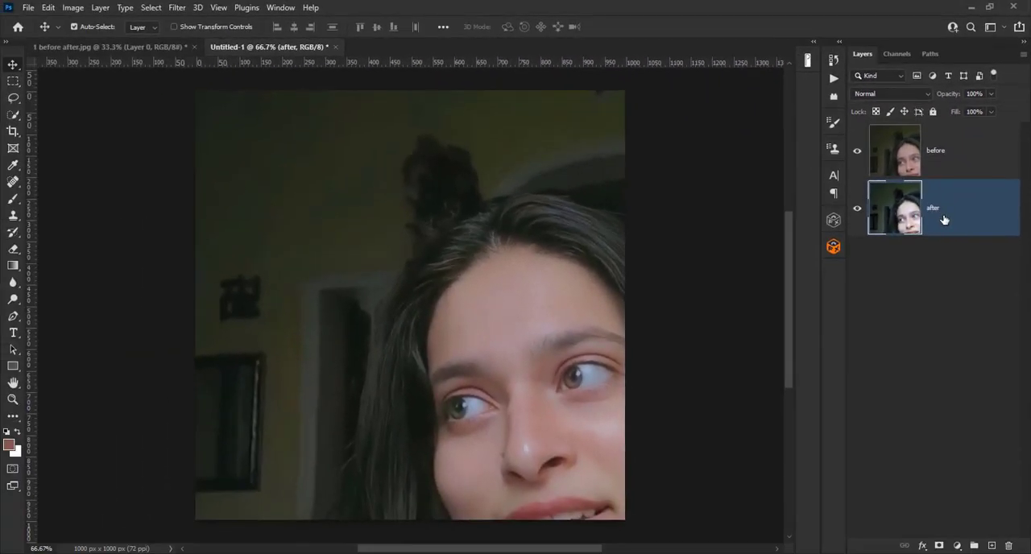
key(ctrl+bracketright)
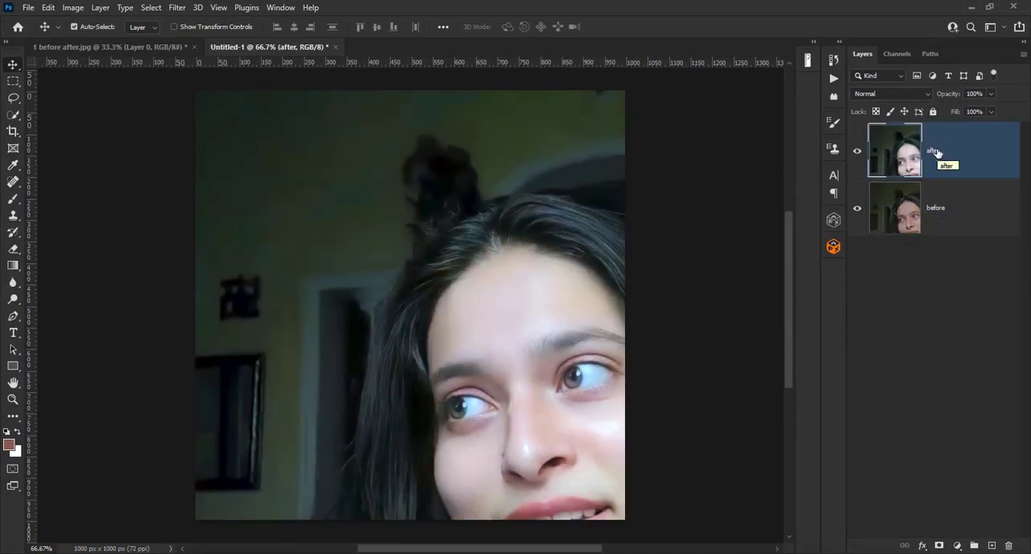
- Scale the after and before layers together to 71.23% and position them at X 466.50 px, Y 542.50 px so the portrait fills the canvas
key(ctrl)
ctrl+click(945, 210)
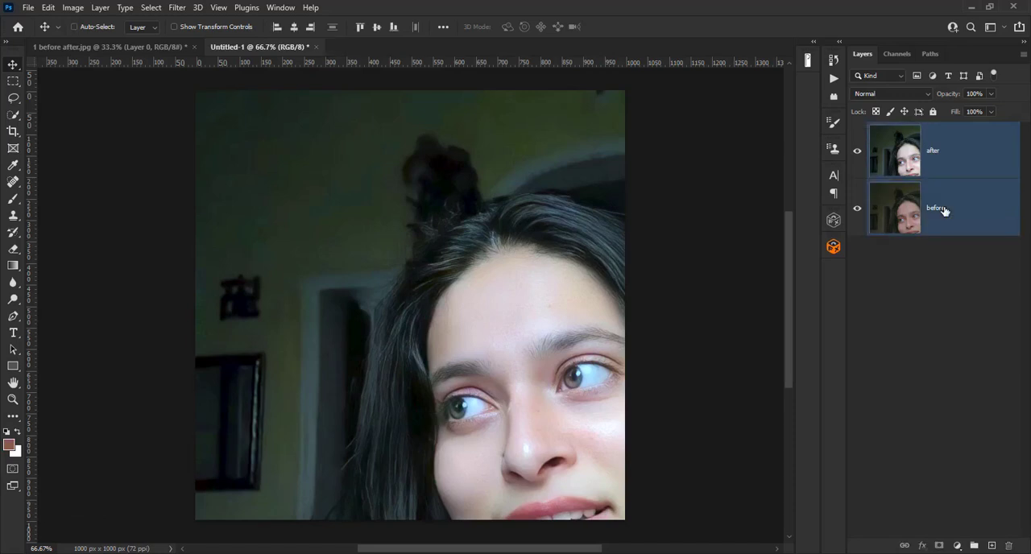
scroll(583, 321, down, 5)
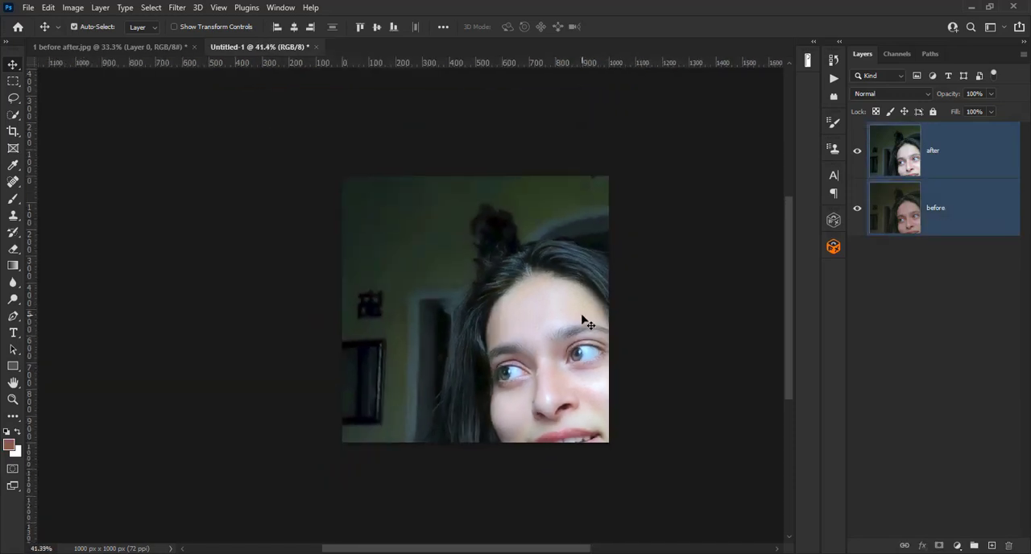
key(ctrl+t)
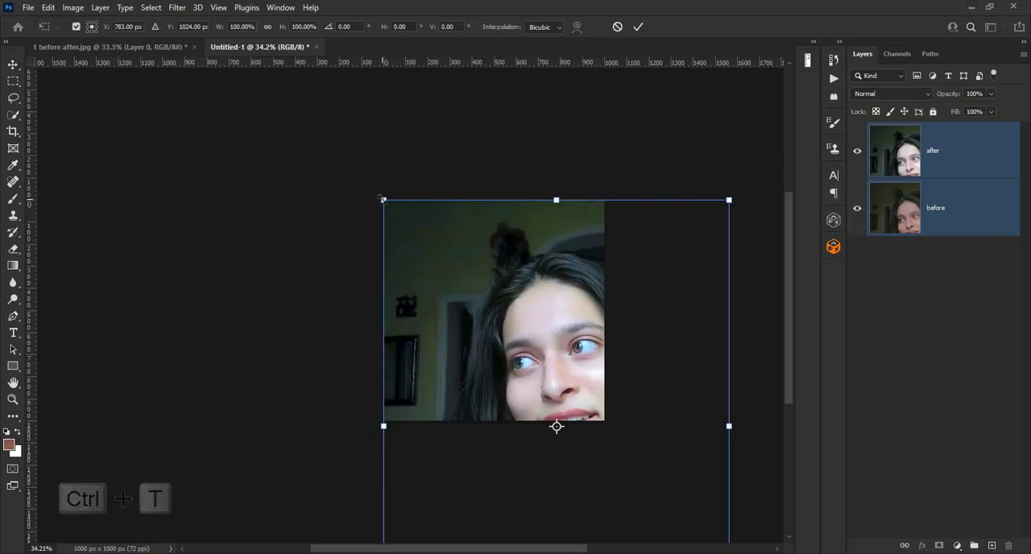
drag(393, 194, 447, 284)
drag(537, 346, 468, 254)
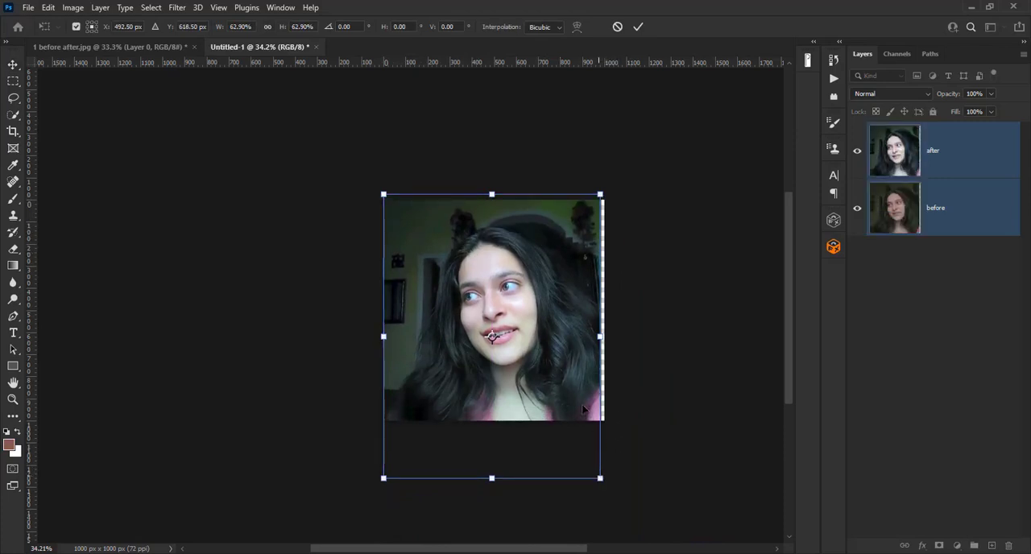
drag(540, 342, 531, 322)
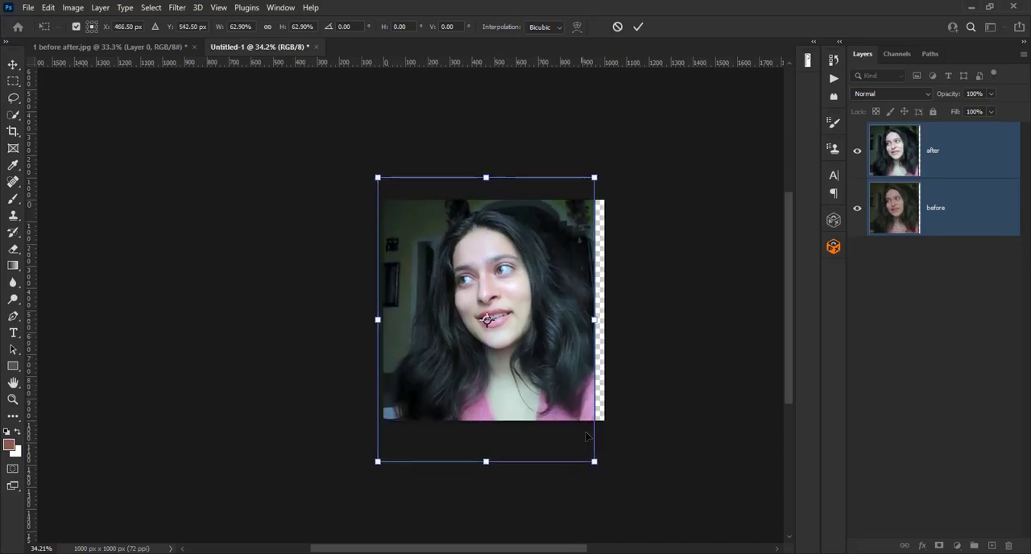
drag(593, 460, 608, 479)
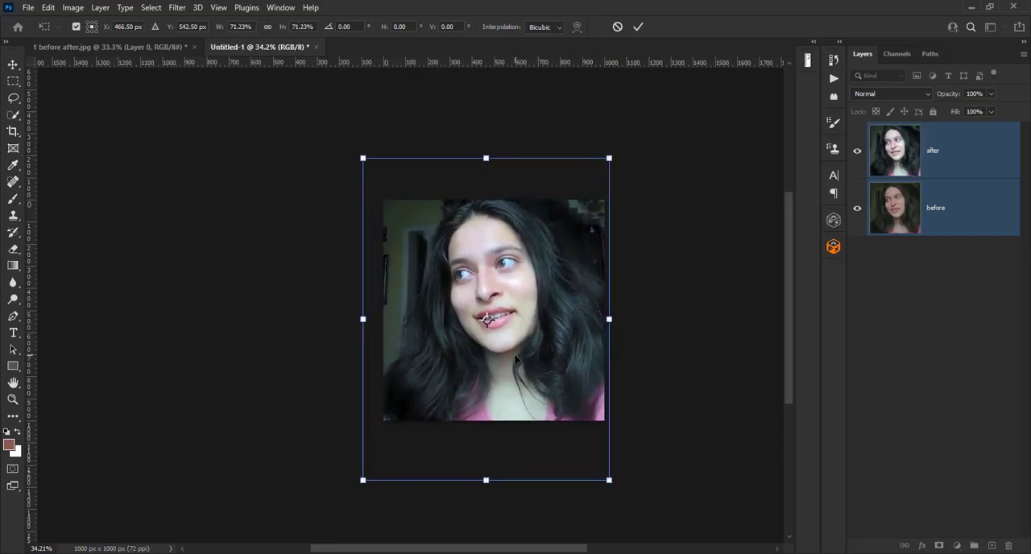
key(Return)
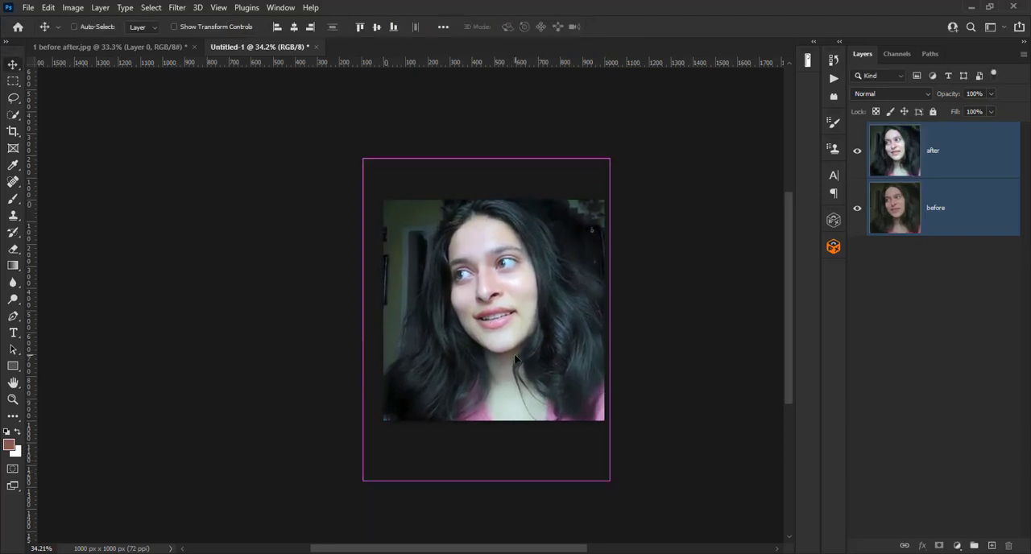
key(ctrl+0)
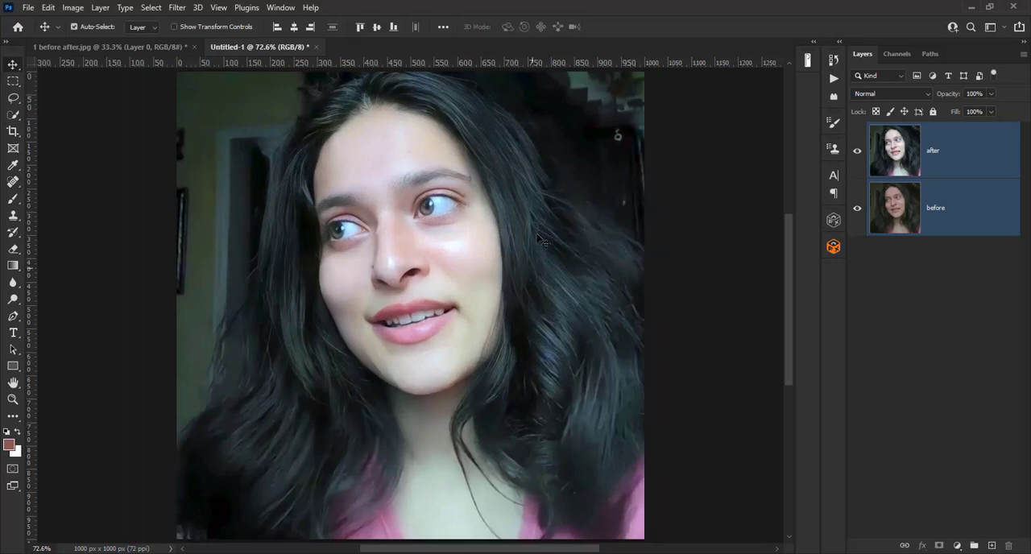
- Compare the resized portraits by hiding and showing the after layer
click(858, 153)
click(858, 152)
click(858, 153)
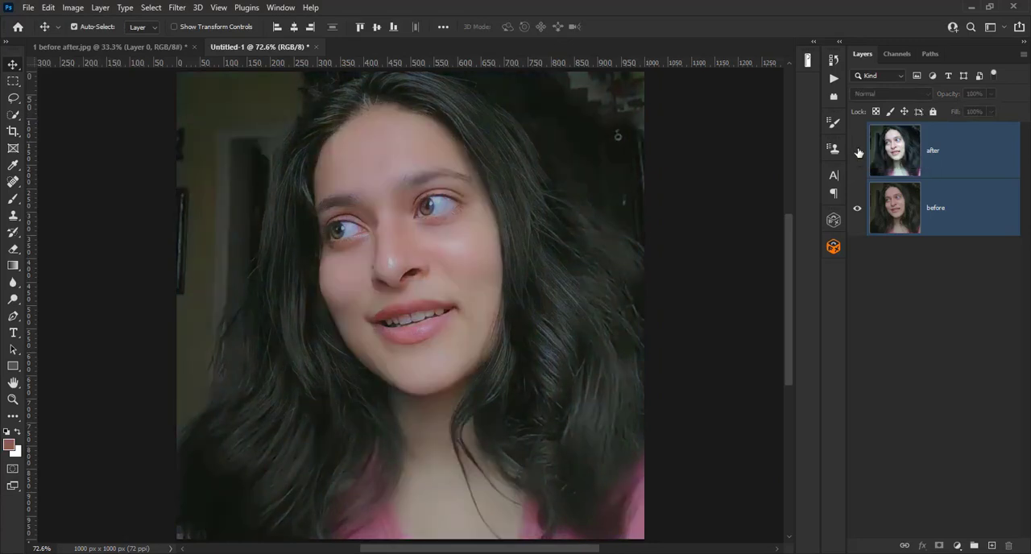
click(858, 153)
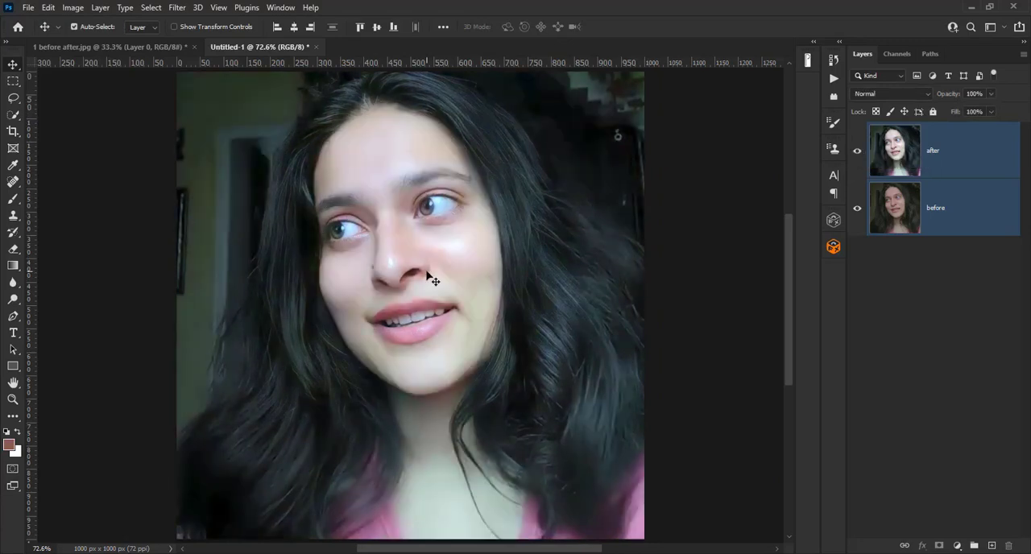
scroll(430, 279, down, 3)
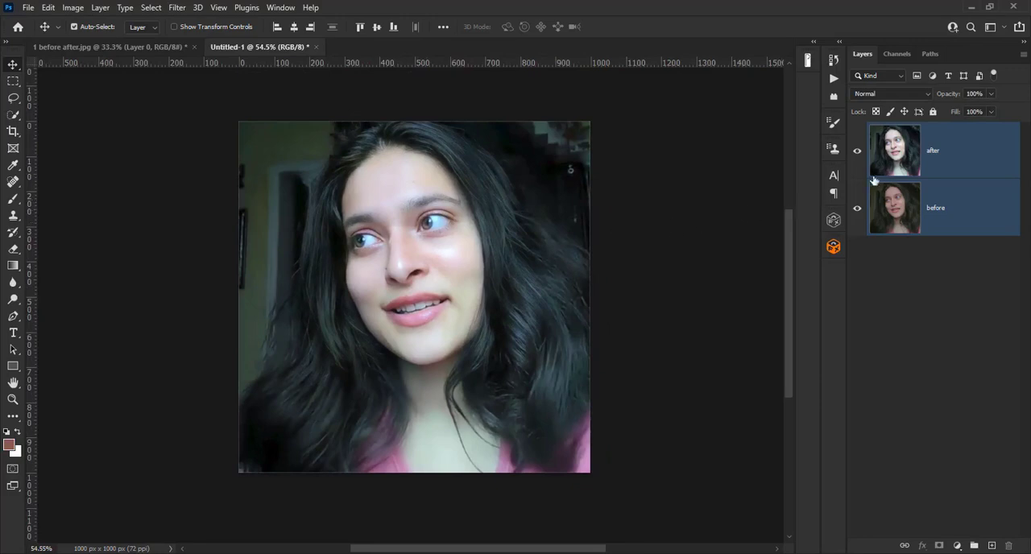
- Add a layer mask to the after layer and fill the mask with black
click(940, 162)
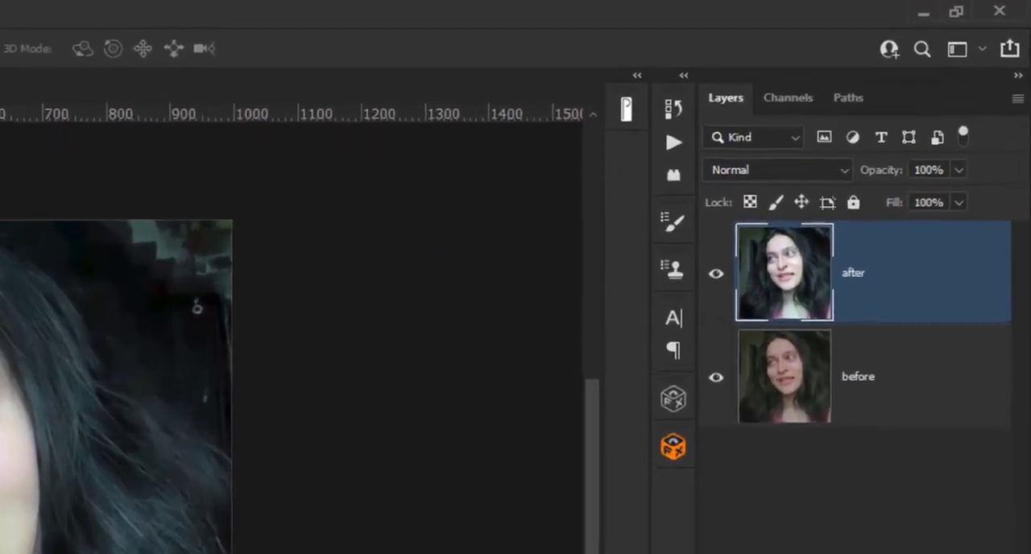
click(940, 546)
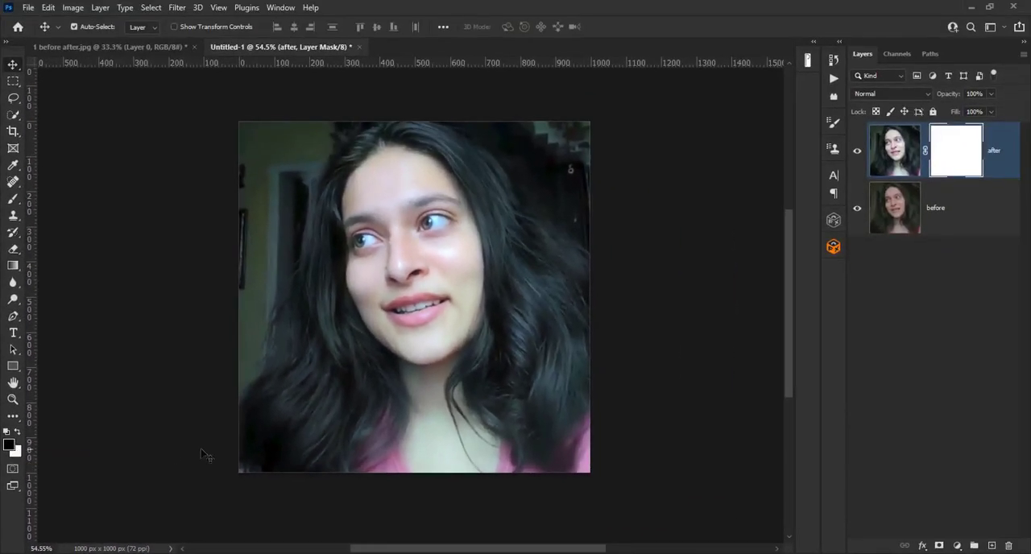
key(alt+Delete)
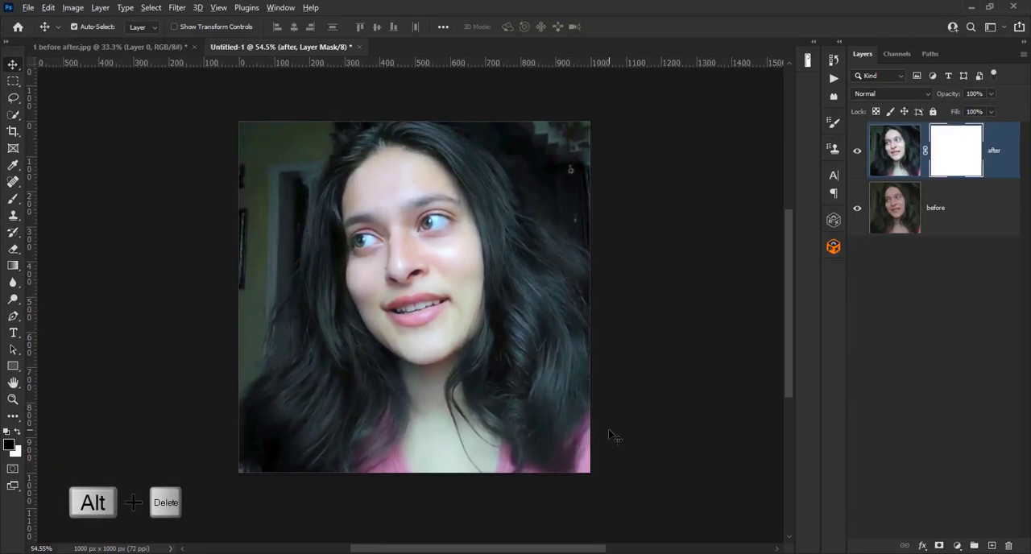
key(alt+Delete)
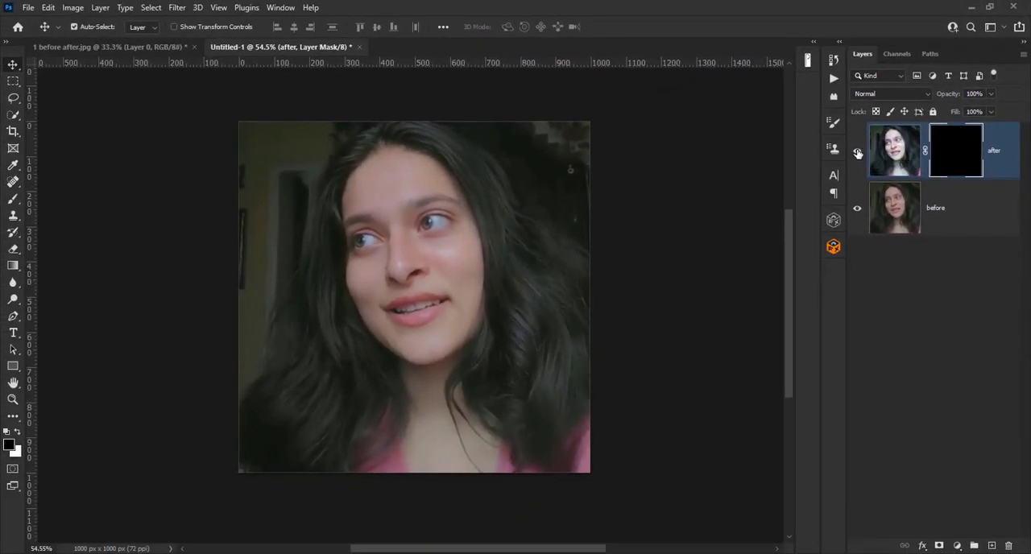
- Check the masked after layer by toggling its visibility, and leave its layer mask selected rather than its image
click(859, 154)
click(857, 153)
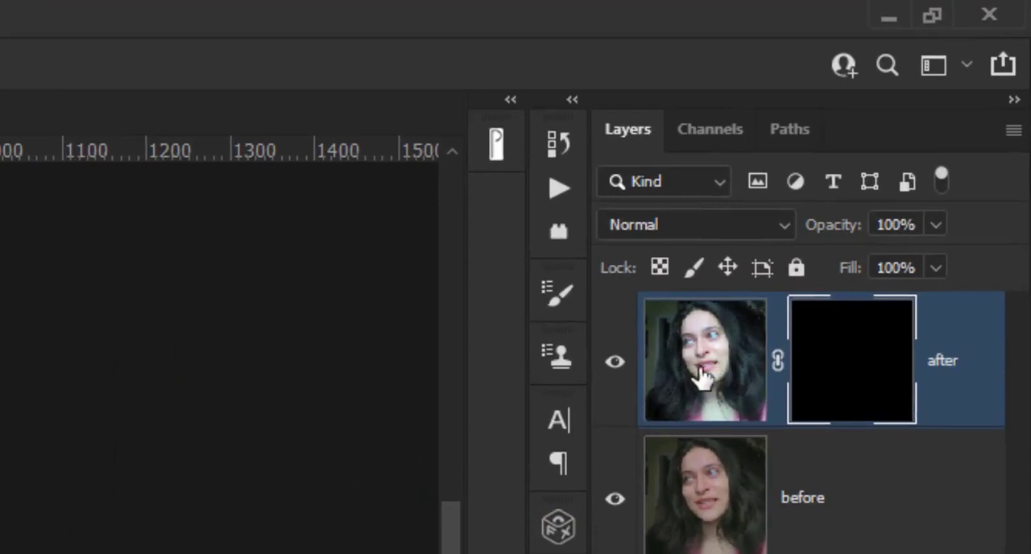
click(702, 377)
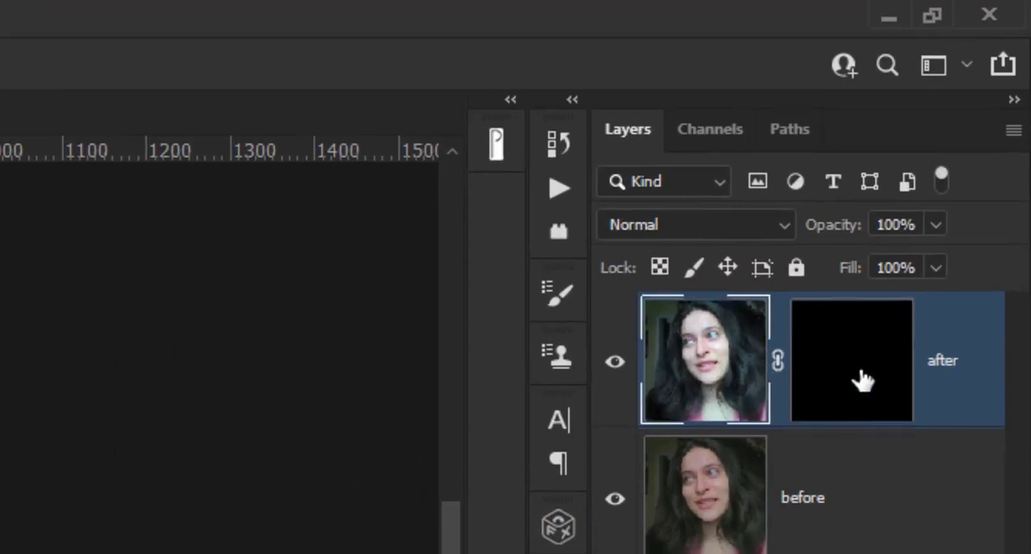
click(863, 381)
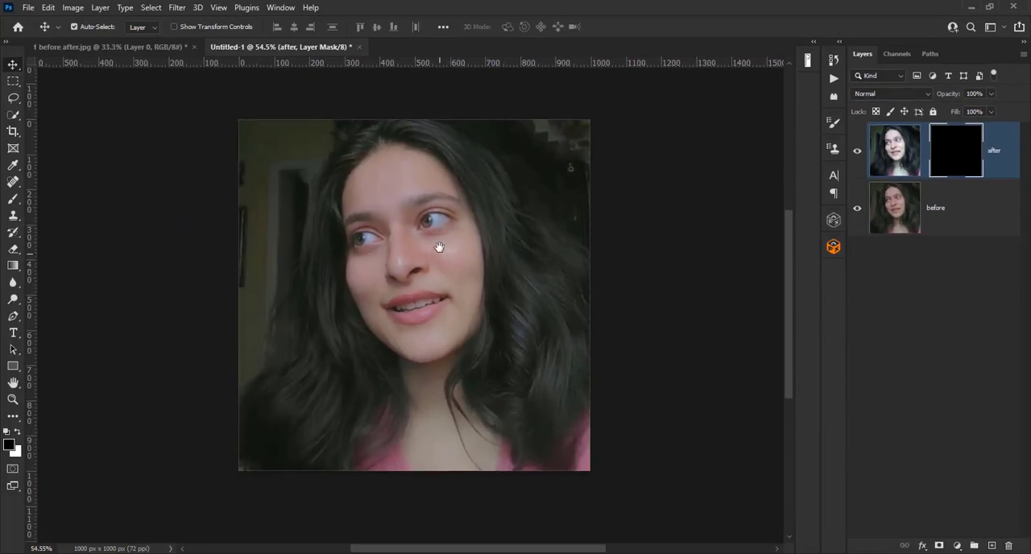
- Show the Timeline and create a video timeline from the after and before layers
drag(438, 242, 441, 206)
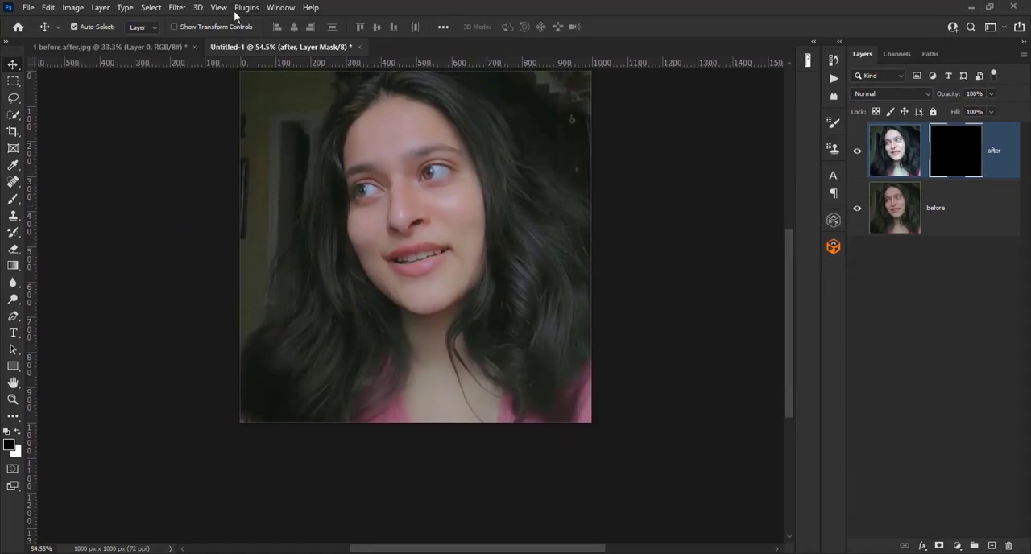
click(280, 9)
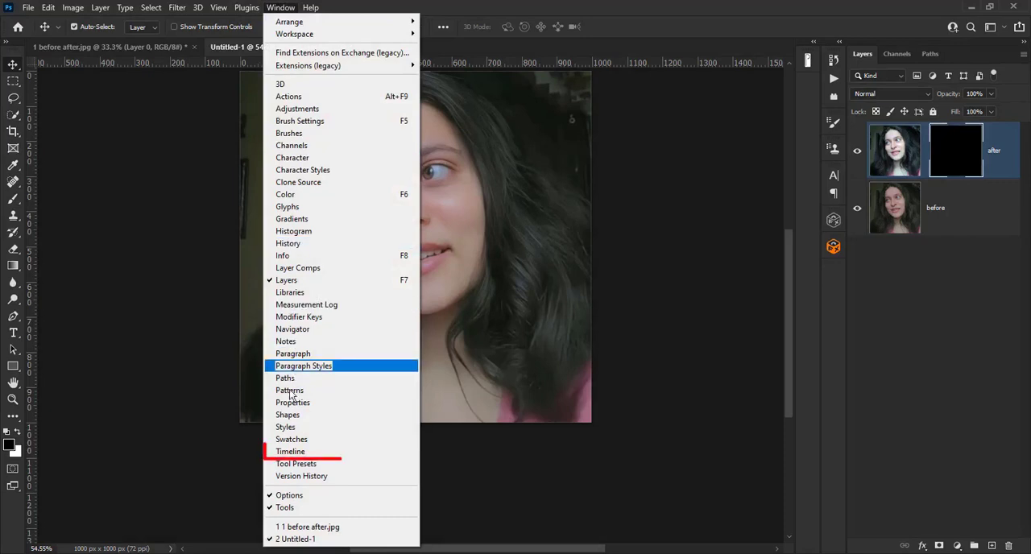
click(345, 455)
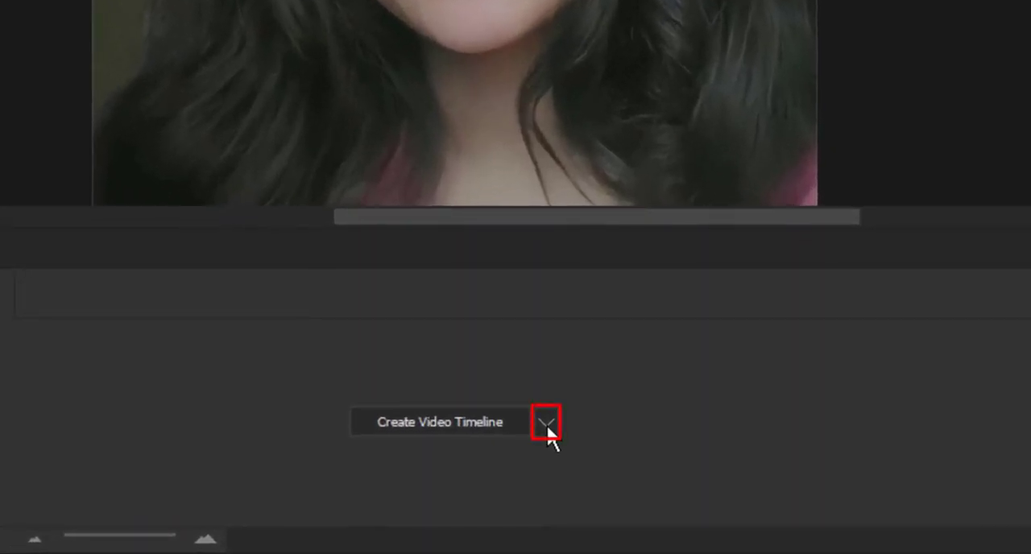
click(547, 424)
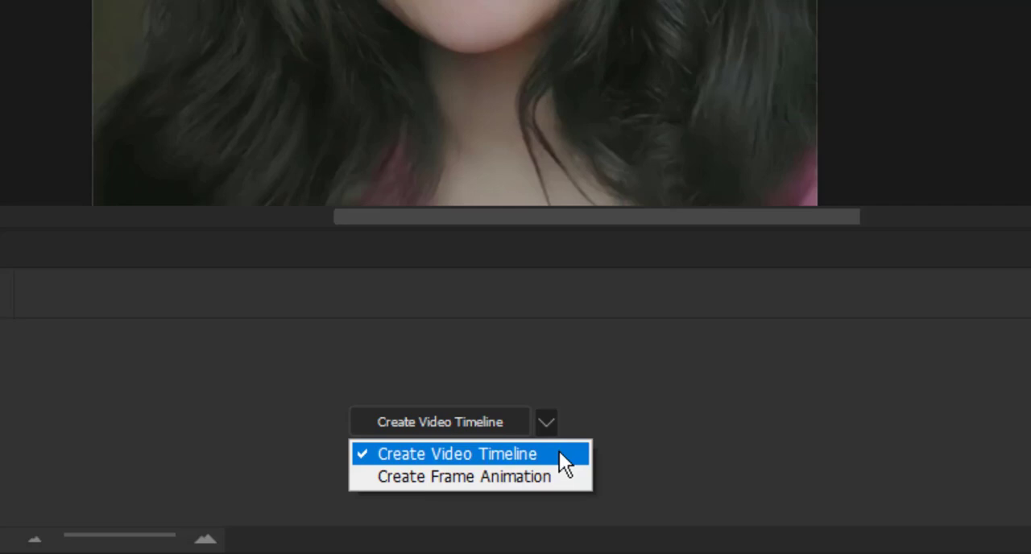
click(466, 453)
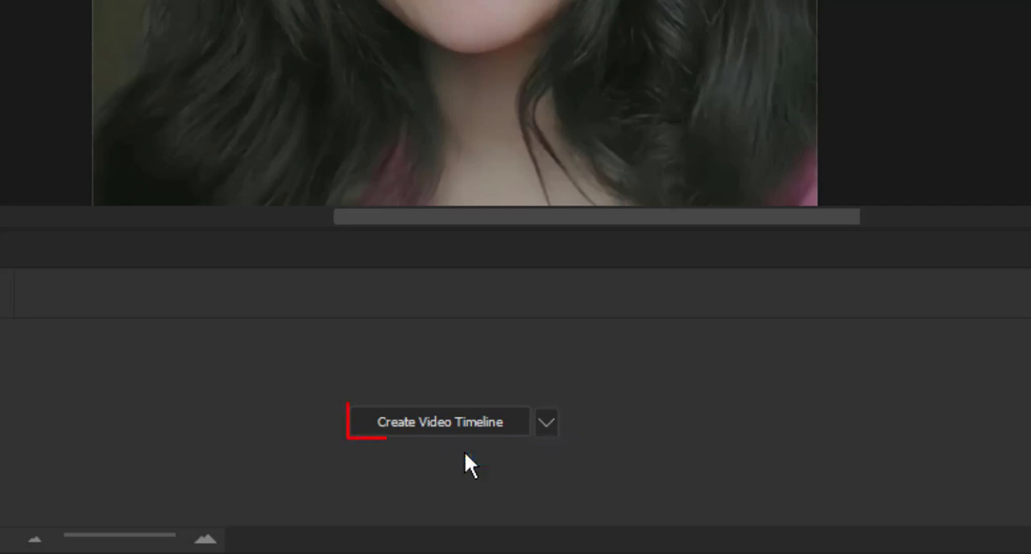
click(419, 425)
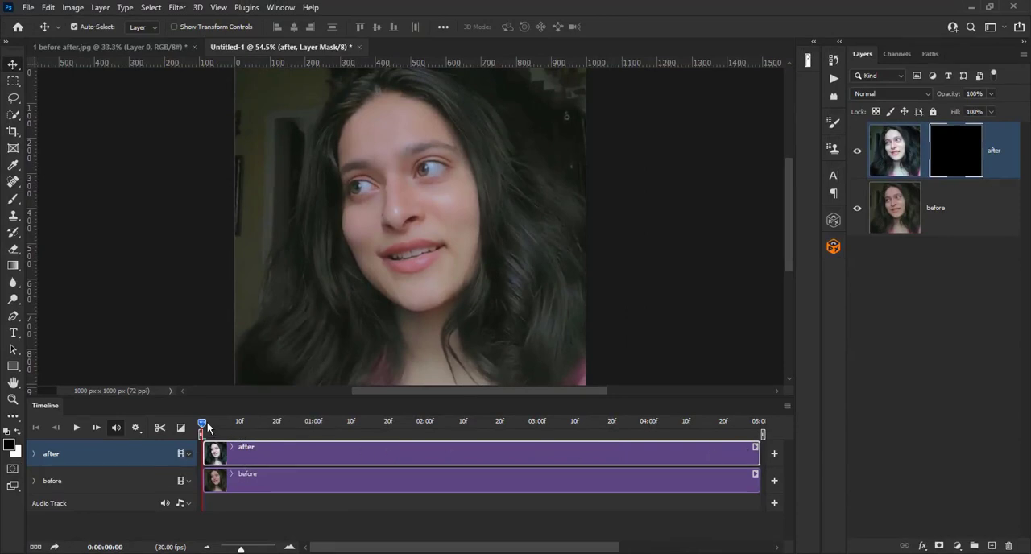
- Set the playhead to 0:00:03:01 and trim the end of the after clip to it
drag(208, 427, 547, 416)
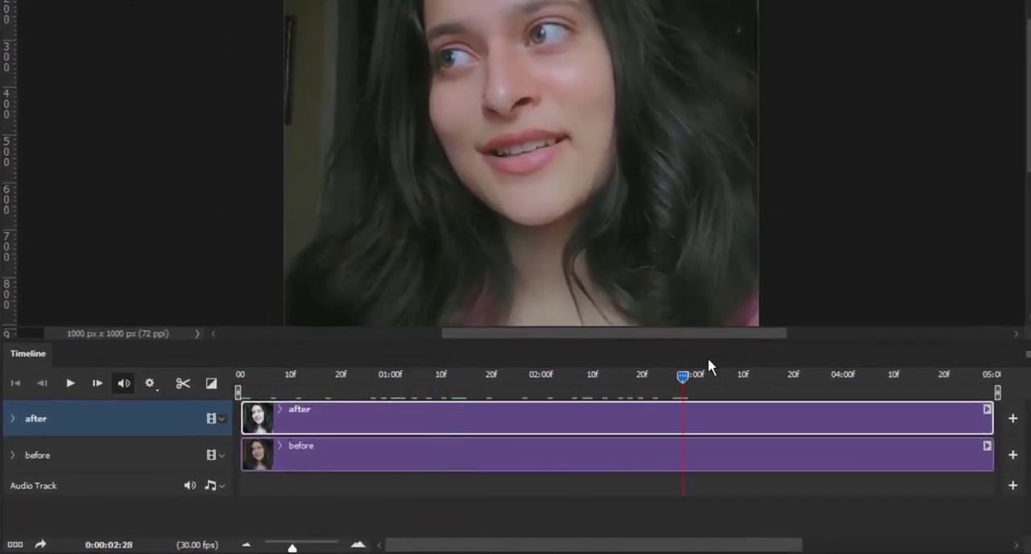
drag(707, 367, 698, 367)
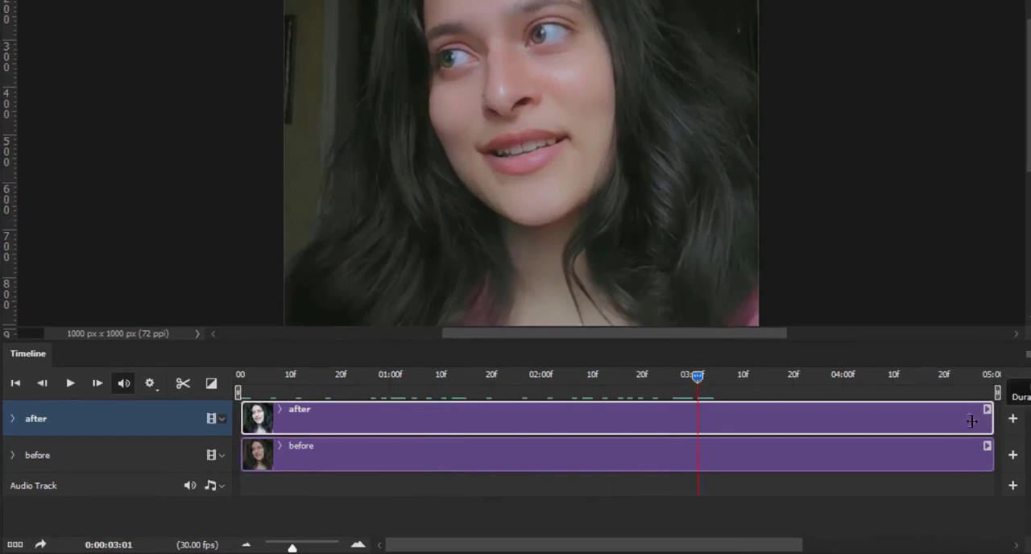
drag(971, 421, 704, 424)
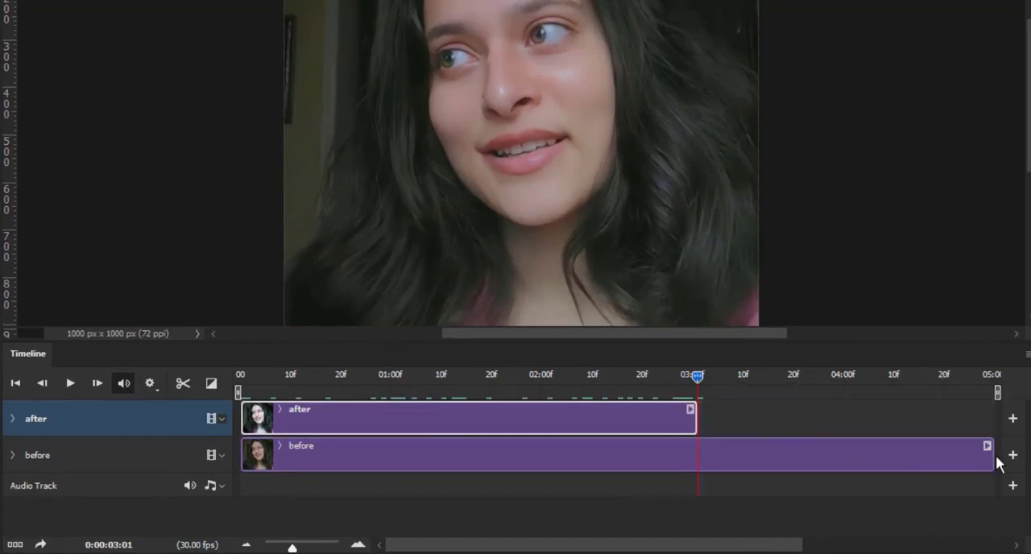
- Trim the before clip's end to match the after clip, and add a Layer Mask Position keyframe to the after layer at 0:00:00:10
drag(993, 457, 701, 459)
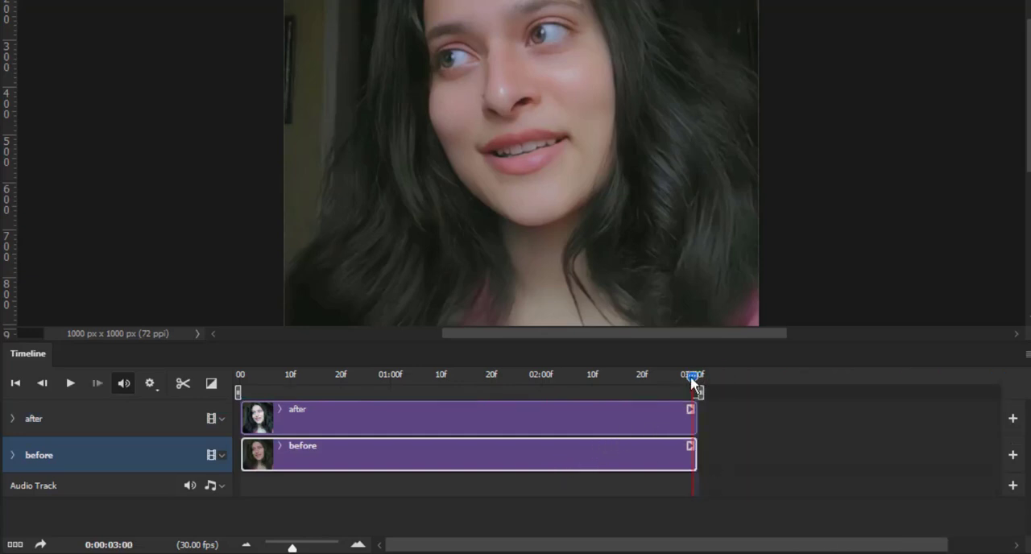
drag(693, 377, 294, 372)
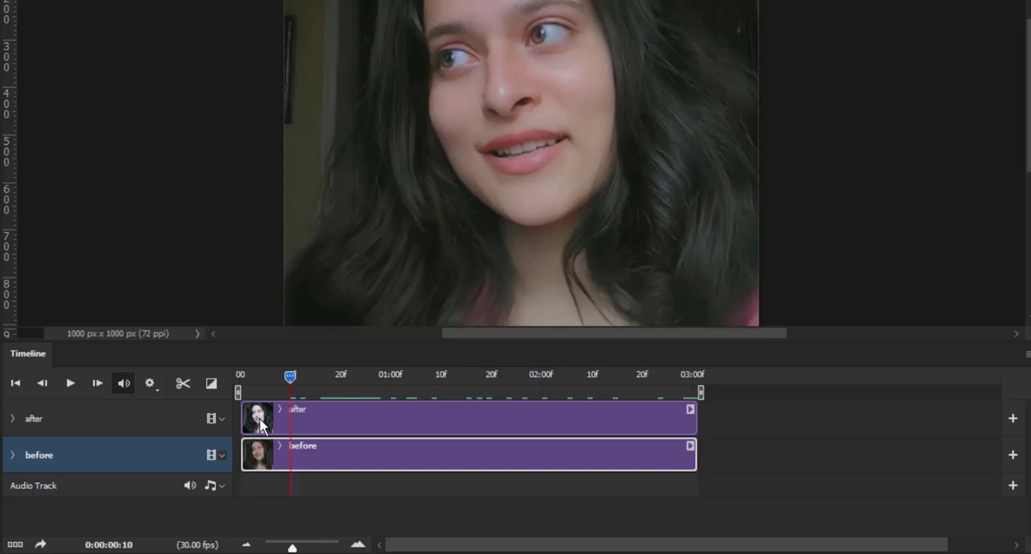
click(34, 417)
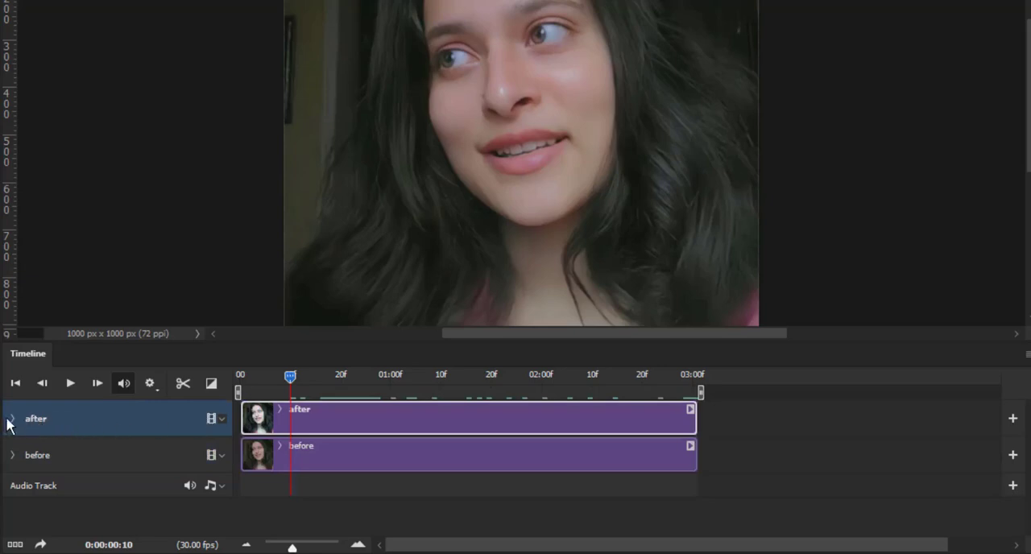
click(12, 419)
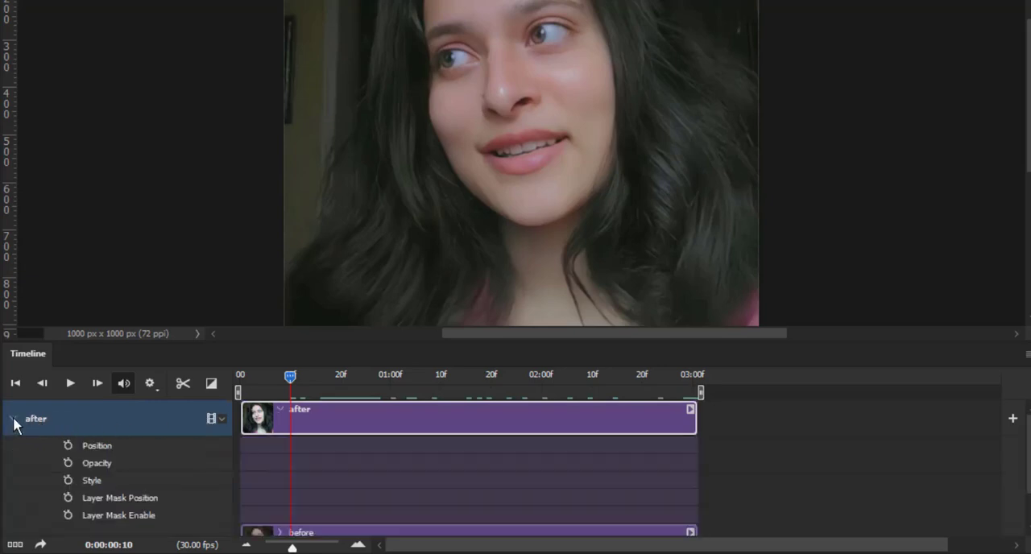
click(69, 499)
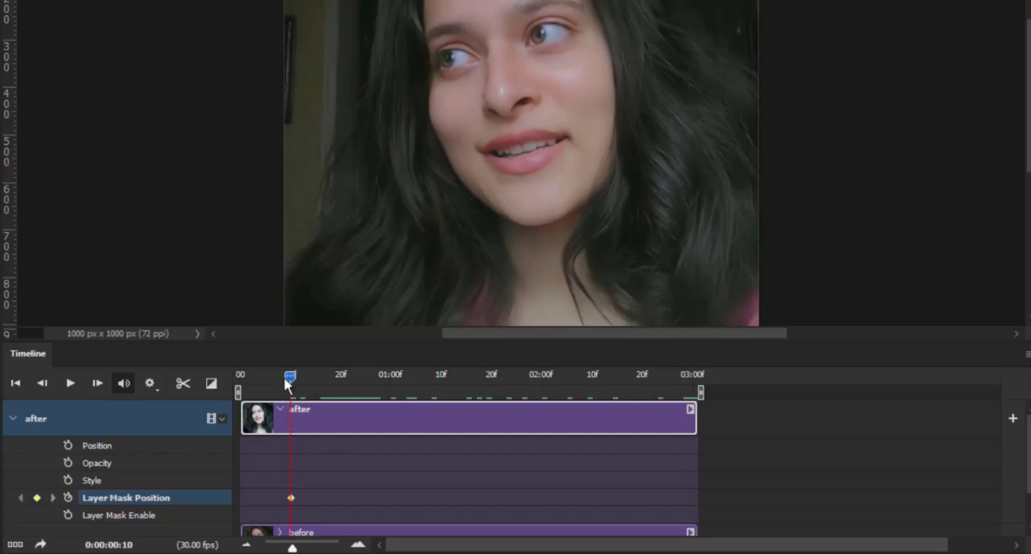
- At 0:00:01:06, move the after layer's black mask left until it is completely off the portrait
drag(288, 377, 416, 371)
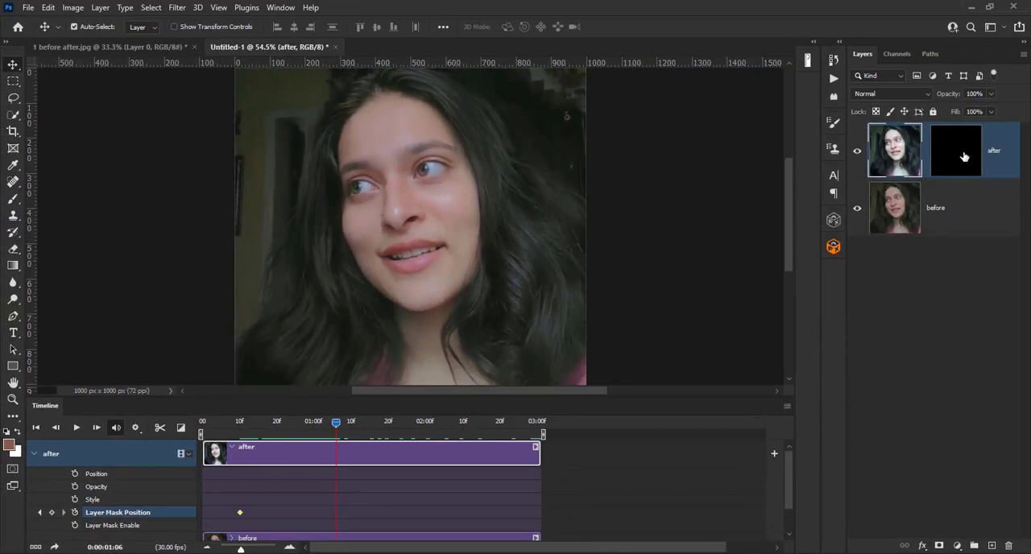
click(964, 157)
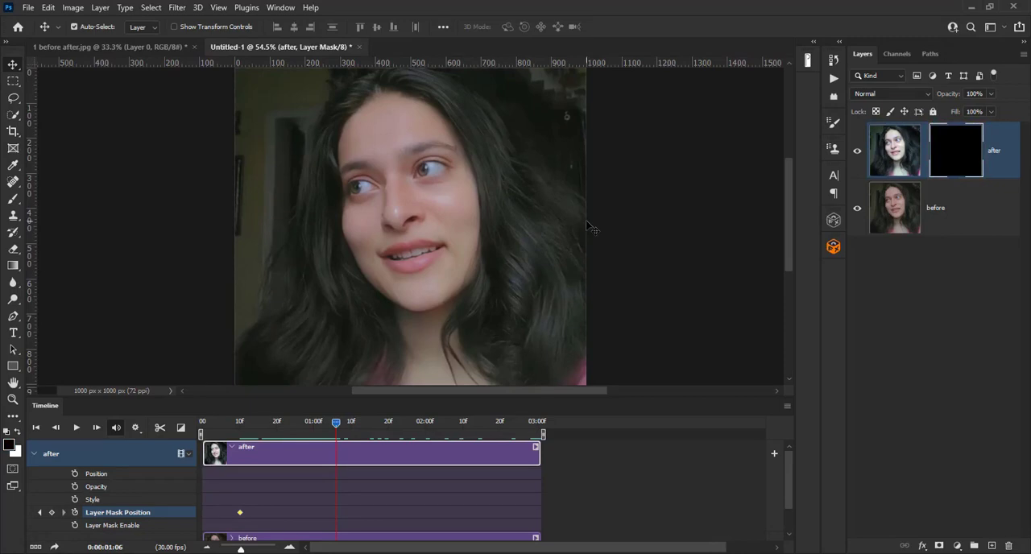
drag(586, 220, 225, 243)
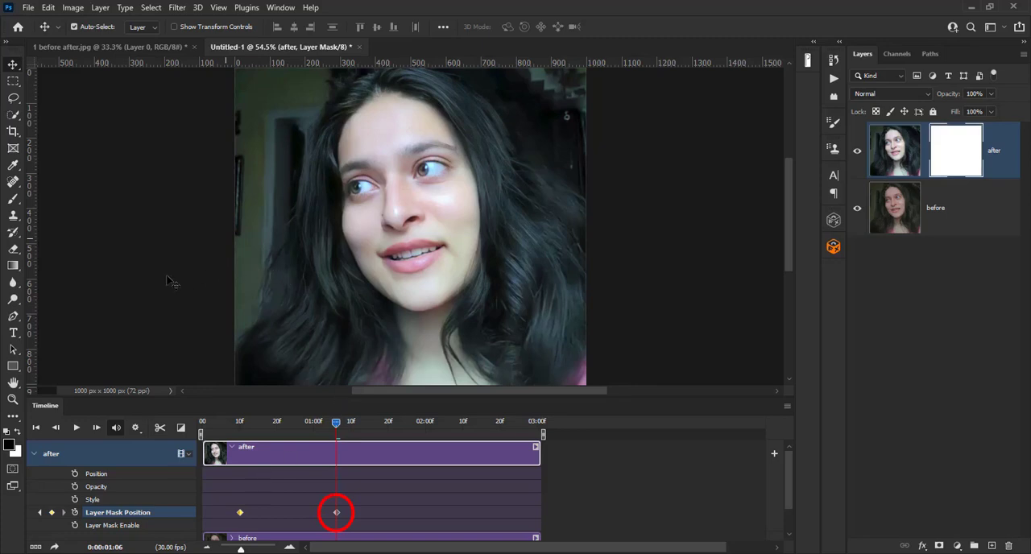
- Copy the Layer Mask Position keyframe at 0:00:01:06 and paste it at 0:00:01:22
right_click(337, 514)
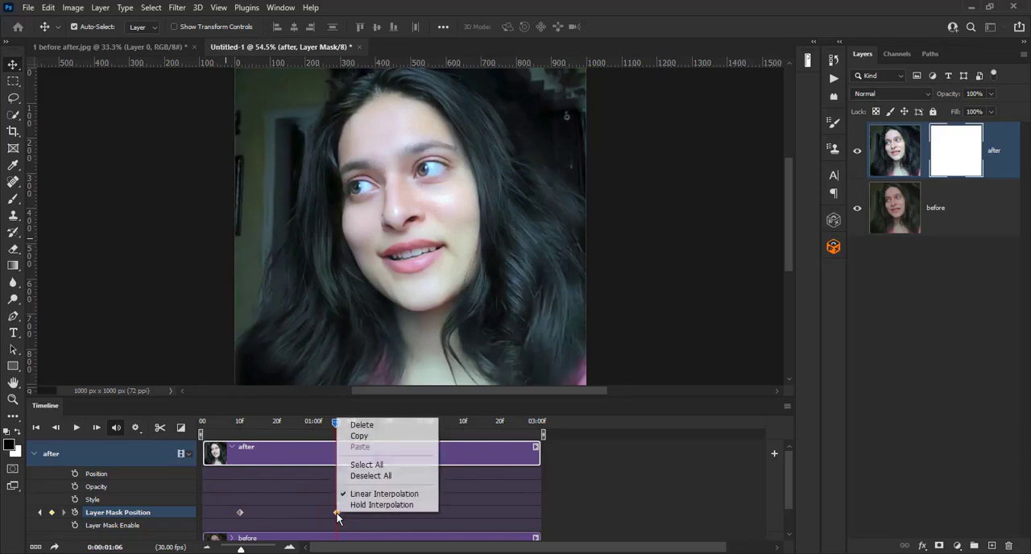
click(383, 442)
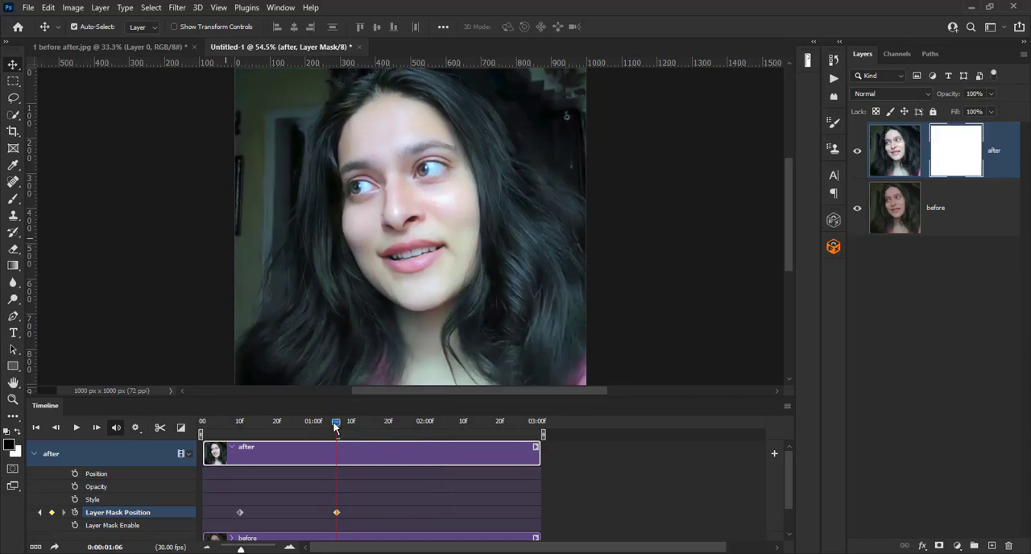
drag(337, 423, 395, 425)
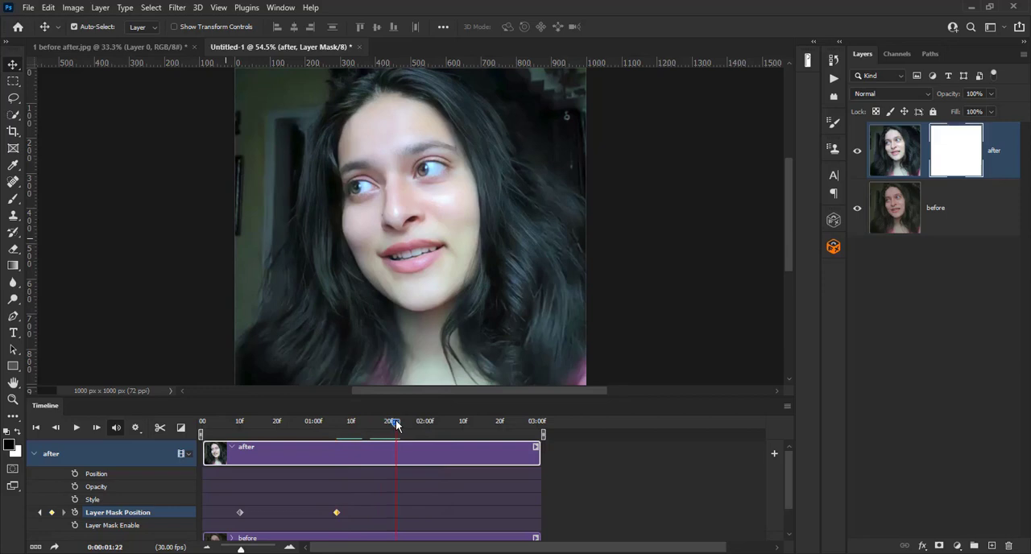
right_click(336, 514)
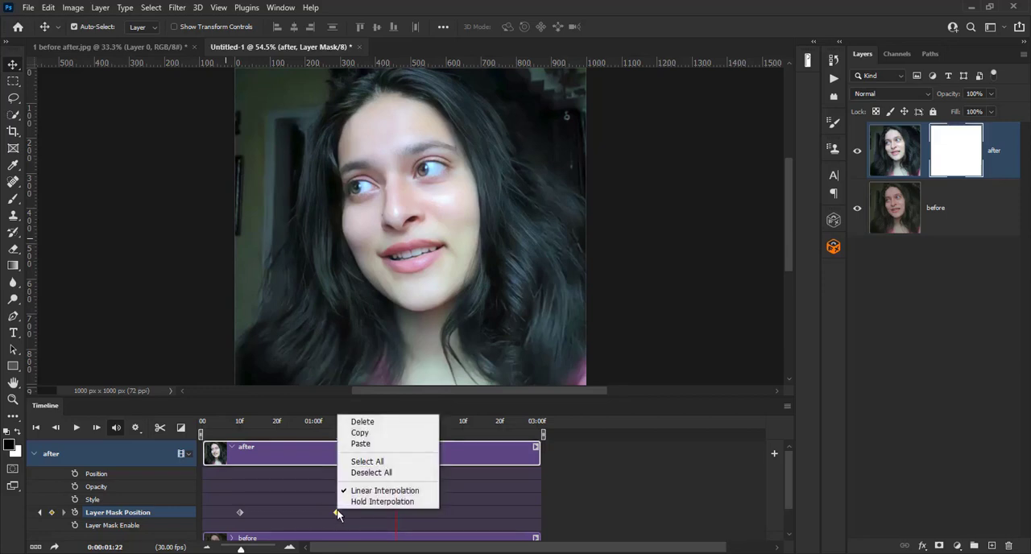
click(362, 444)
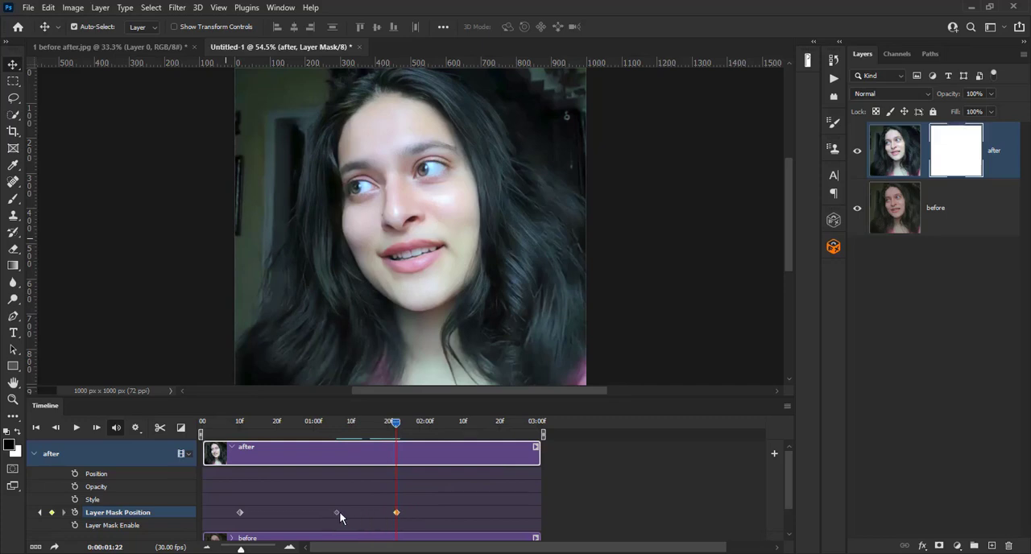
- At 0:00:02:21, move the black mask back right to cover the whole portrait, and play the animation to check it
drag(395, 426, 505, 423)
drag(240, 262, 587, 276)
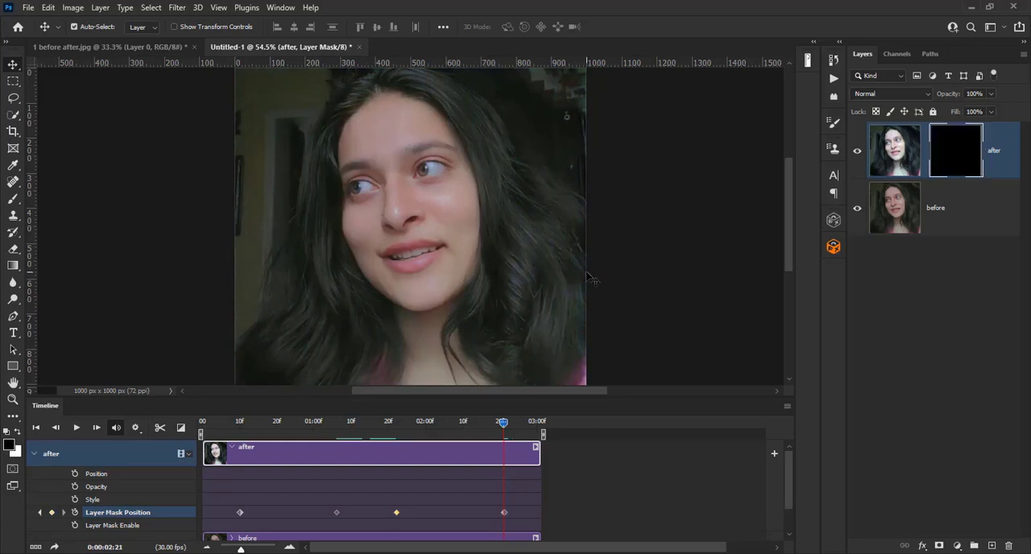
click(76, 430)
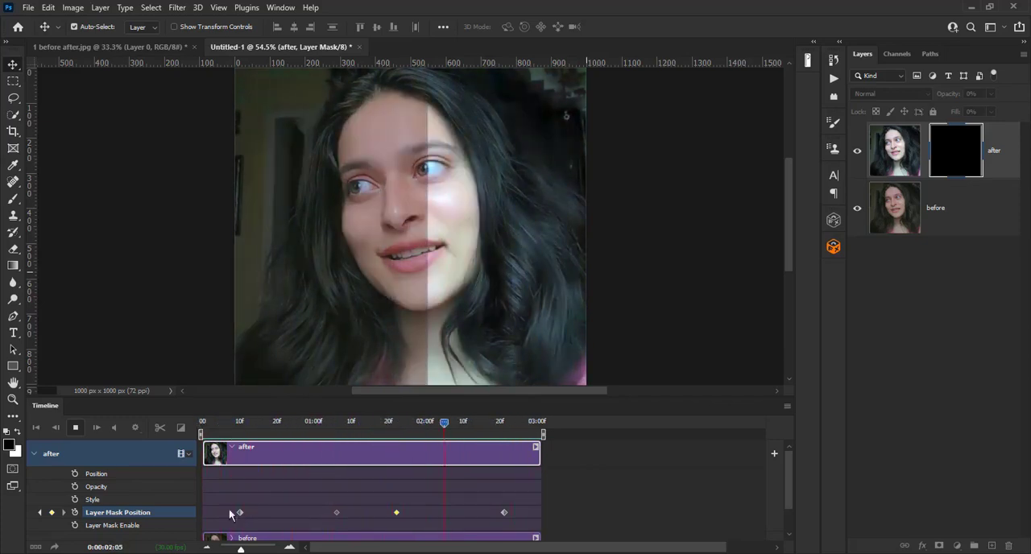
click(77, 428)
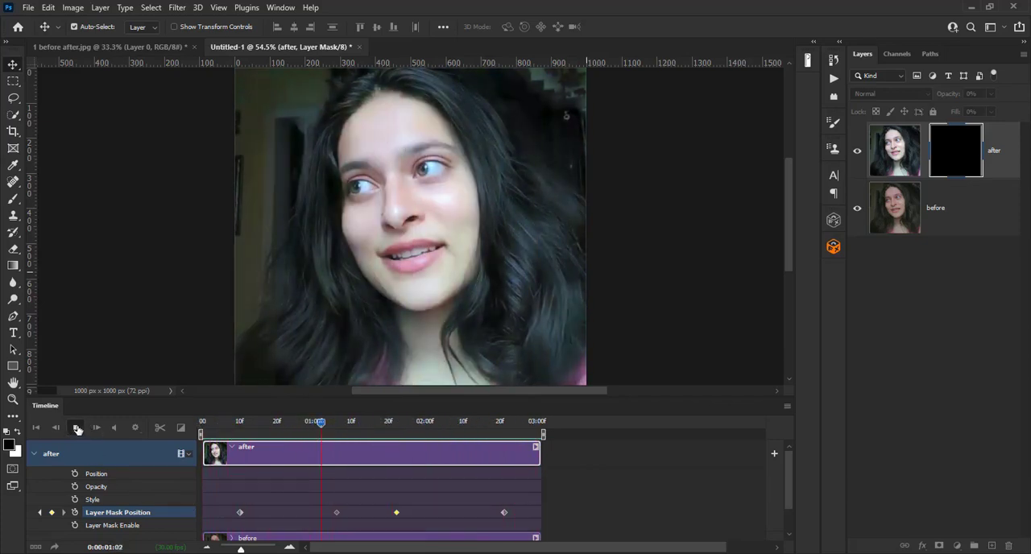
- Enable Loop Playback for the timeline and play the looping animation briefly
click(139, 432)
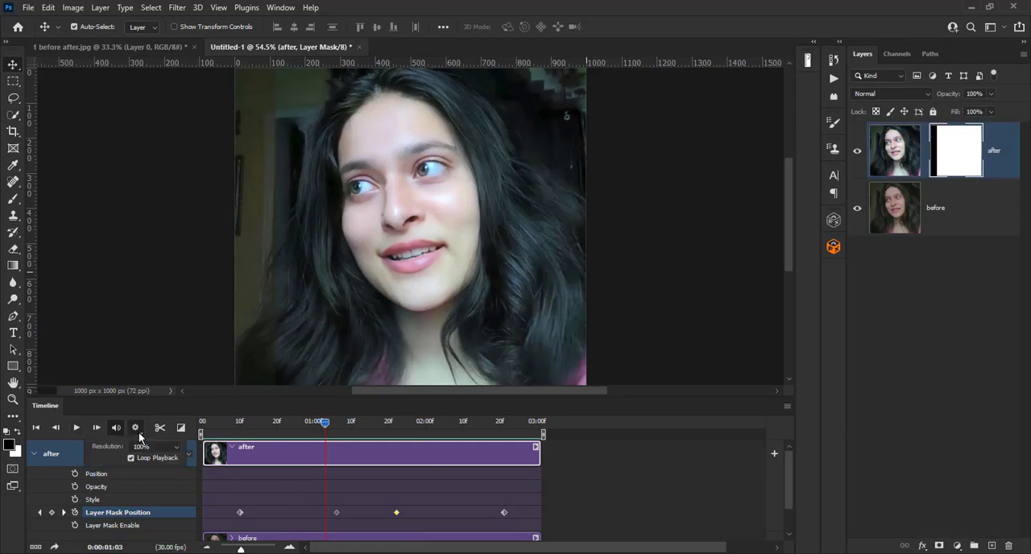
click(76, 428)
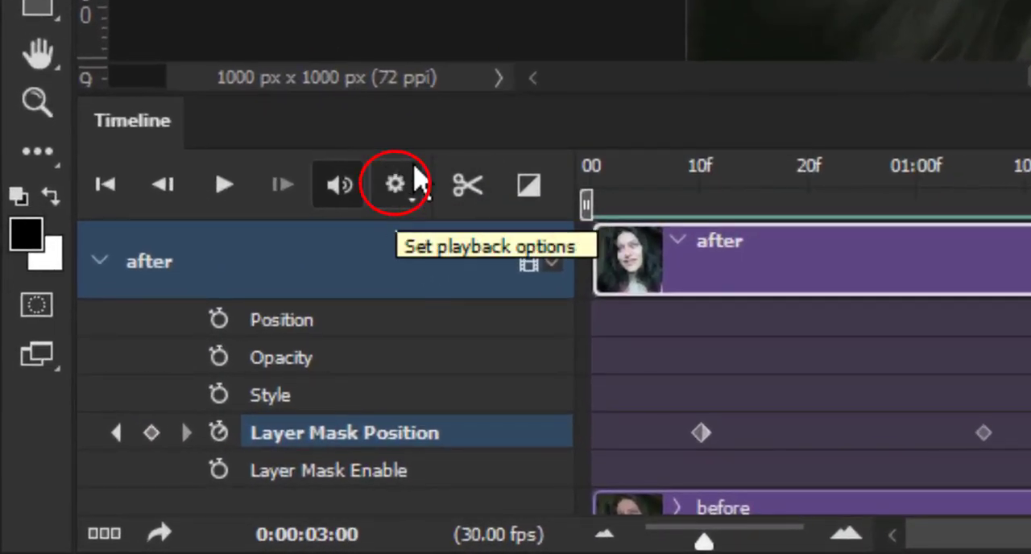
click(414, 208)
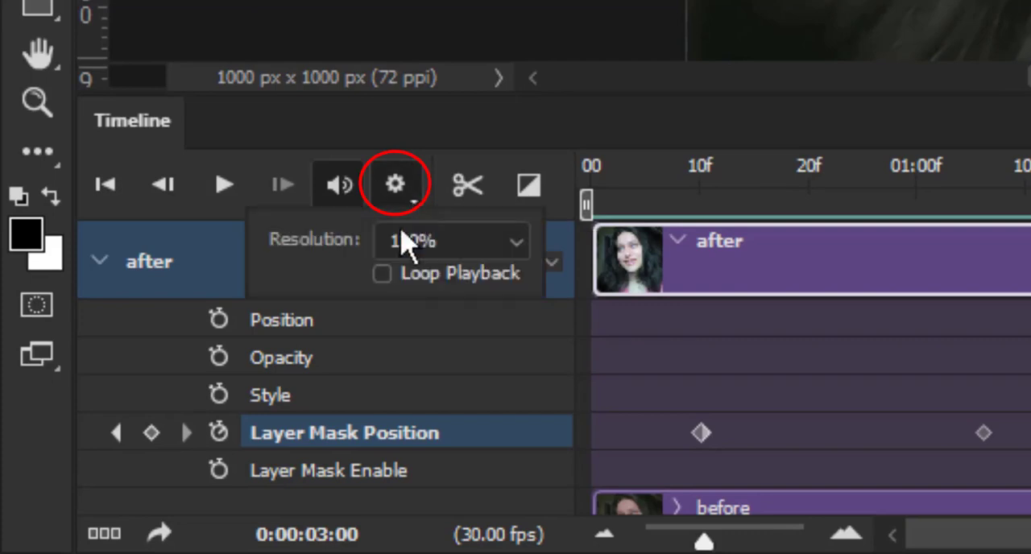
click(382, 275)
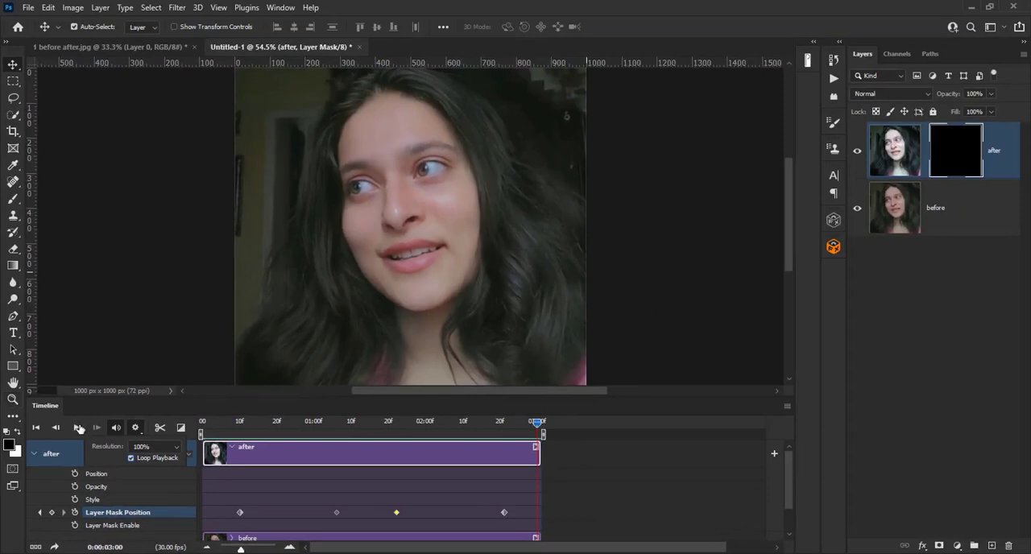
click(78, 427)
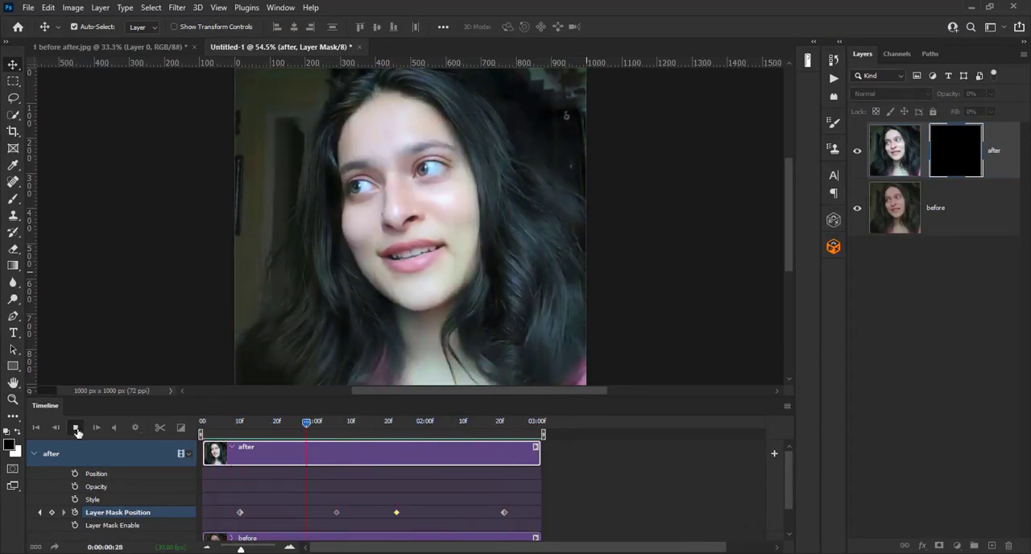
click(77, 427)
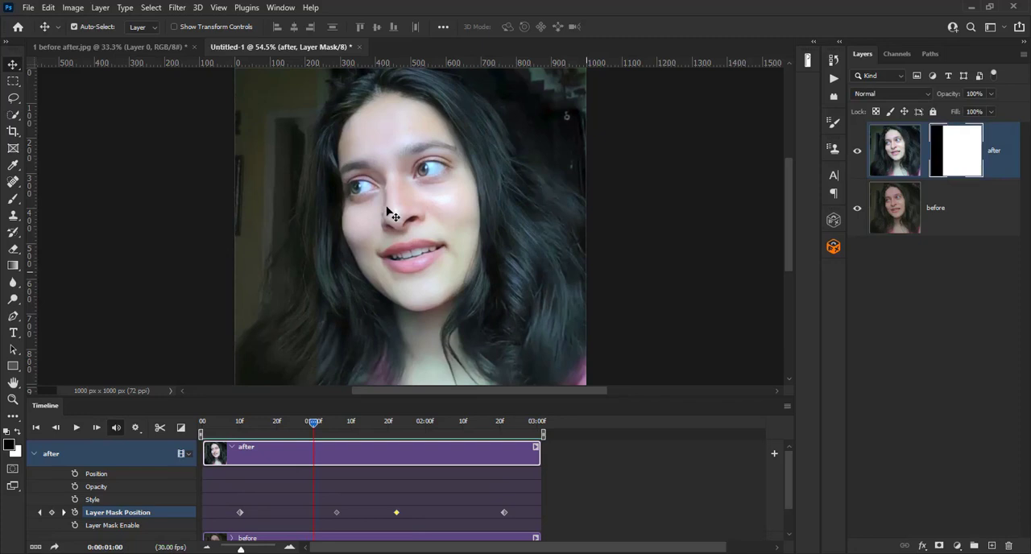
- Start a Save for Web (Legacy) export of the animation and set its file format to GIF
click(28, 8)
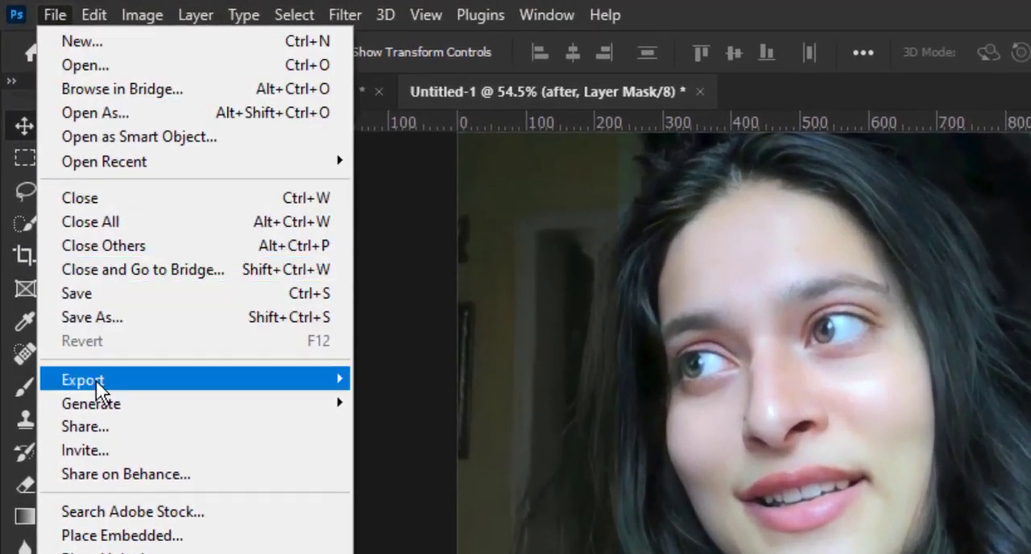
mouse_move(96, 381)
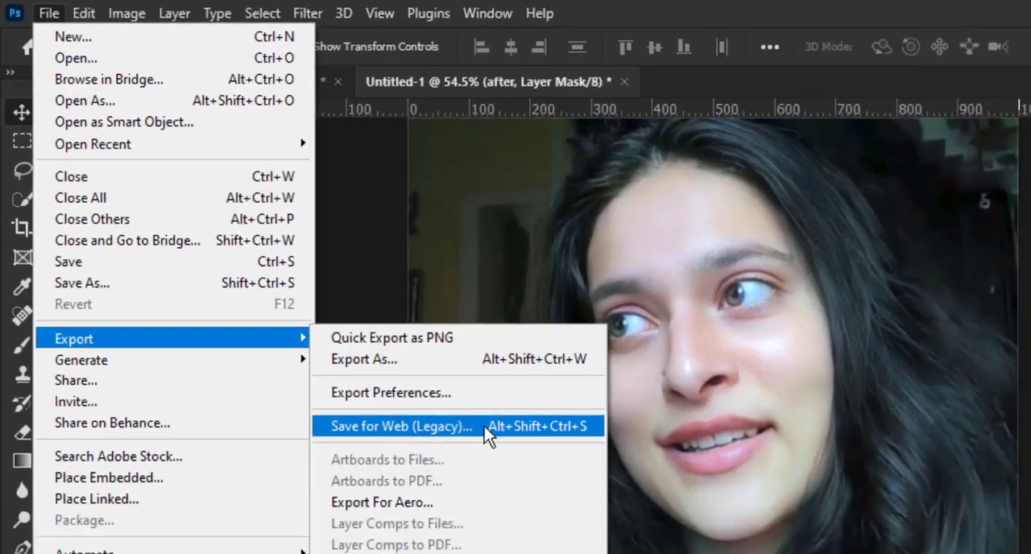
click(544, 479)
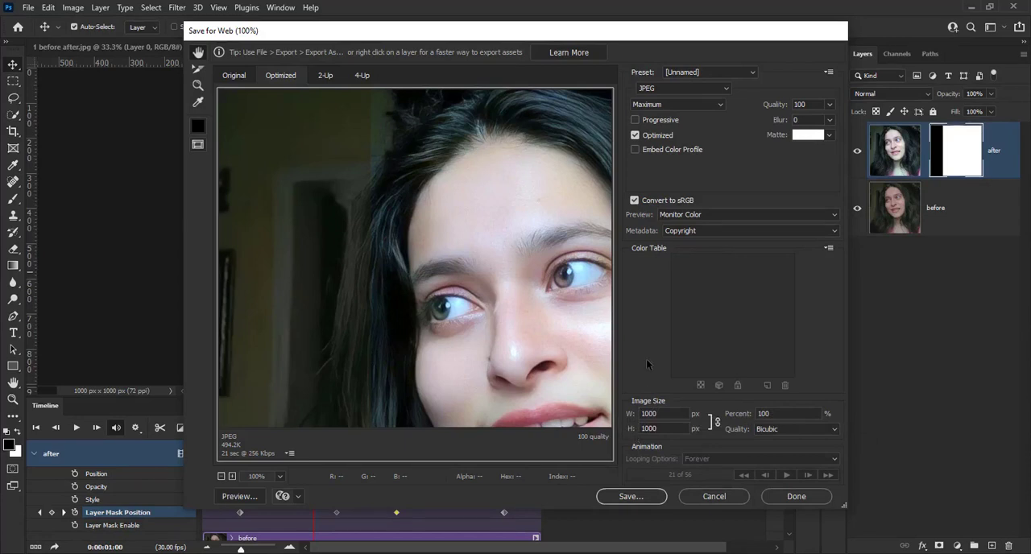
click(663, 88)
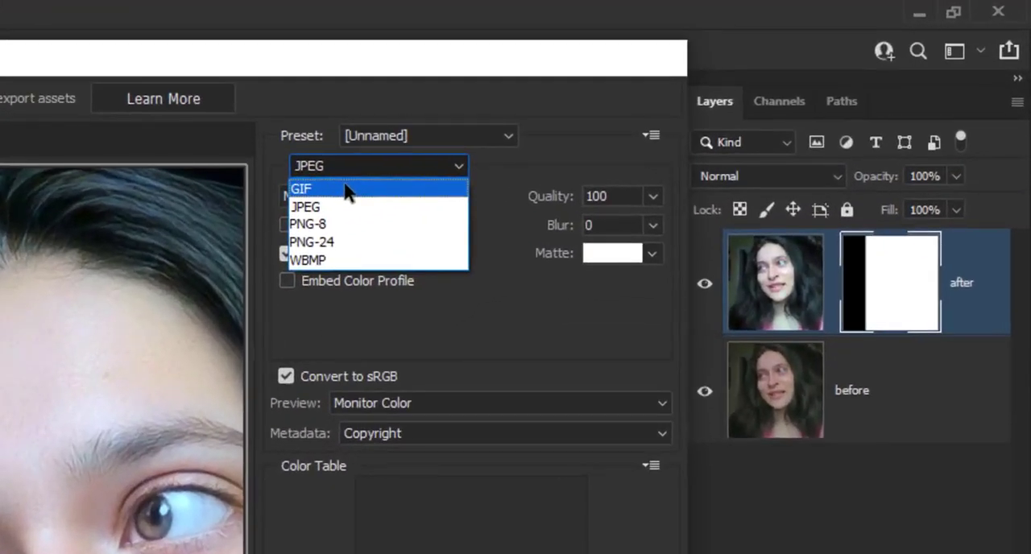
click(346, 190)
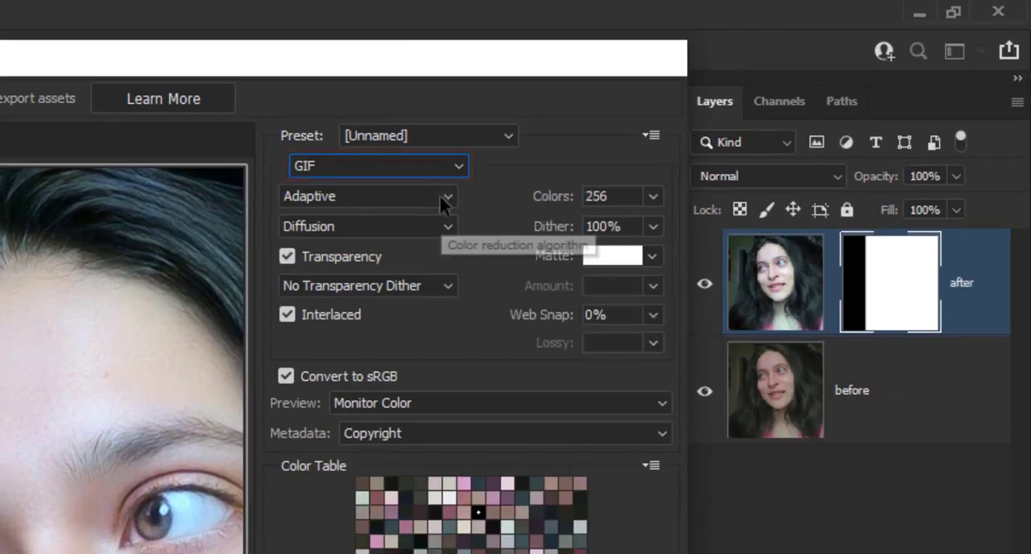
- Use the Adaptive color reduction algorithm for the GIF and set its looping to Forever
click(395, 206)
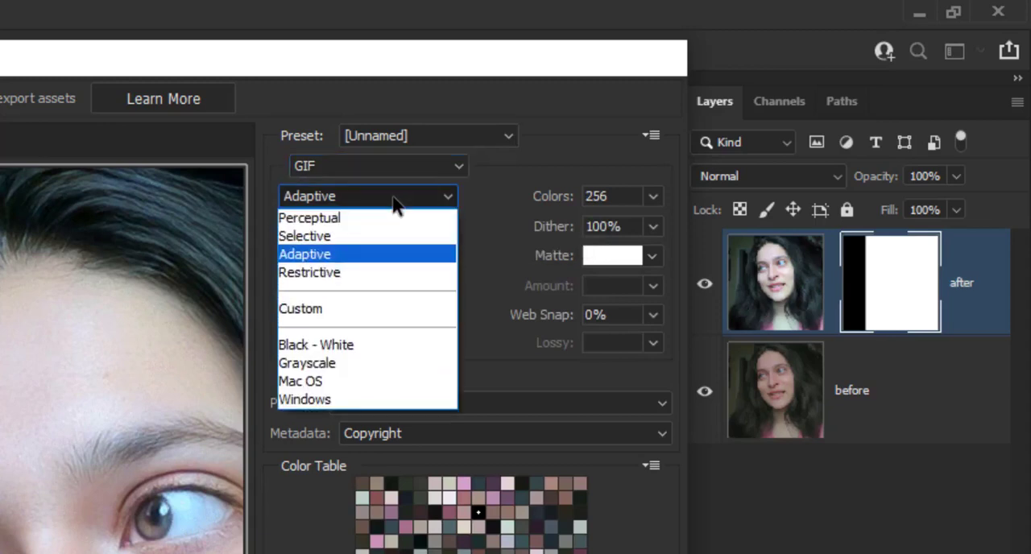
click(395, 255)
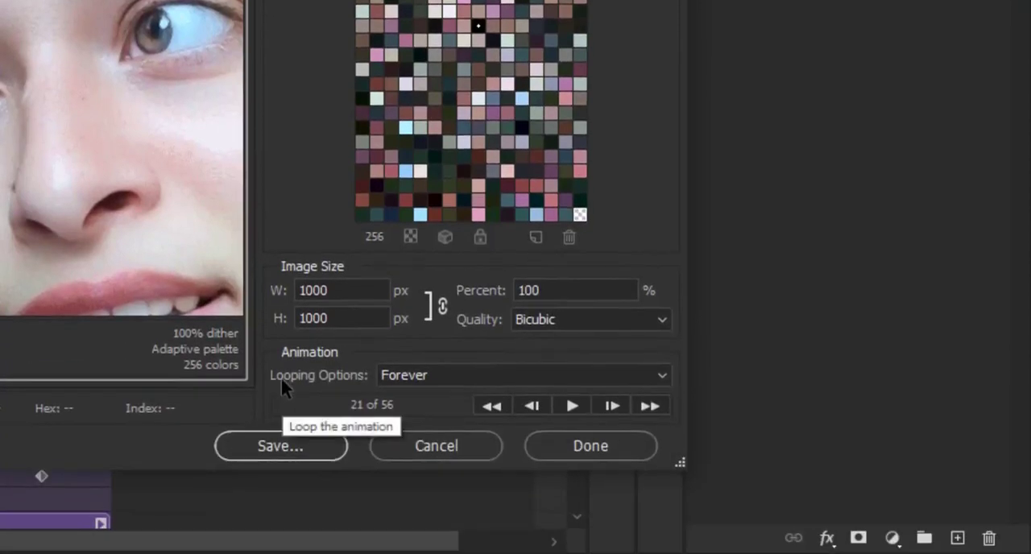
click(663, 377)
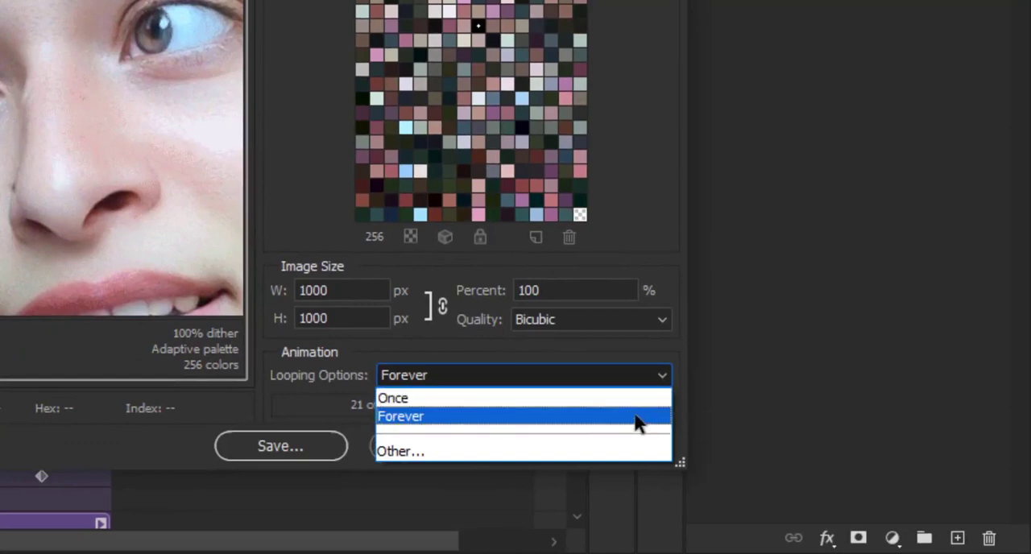
click(636, 417)
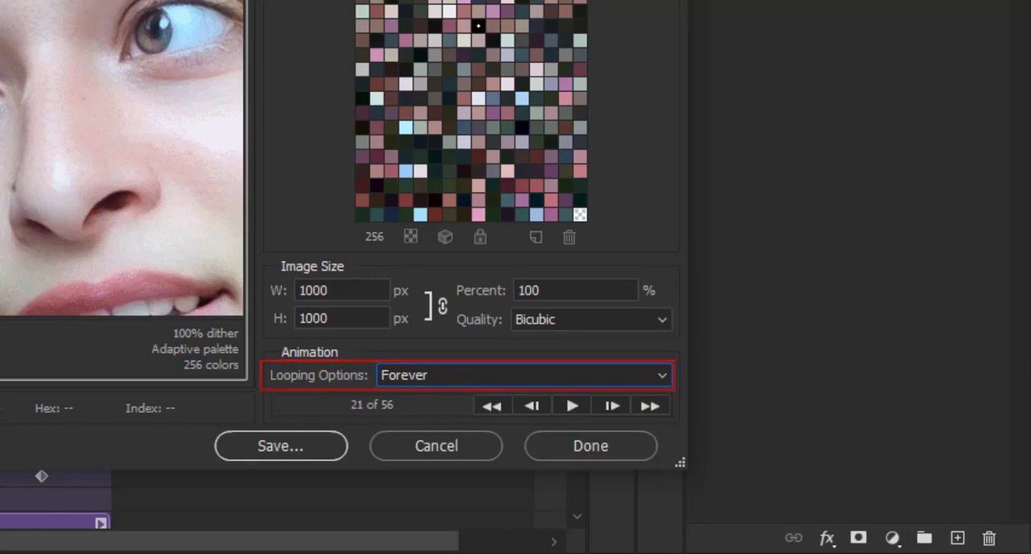
- Play the optimized GIF animation at 50% zoom, and preview it in the web browser
click(279, 476)
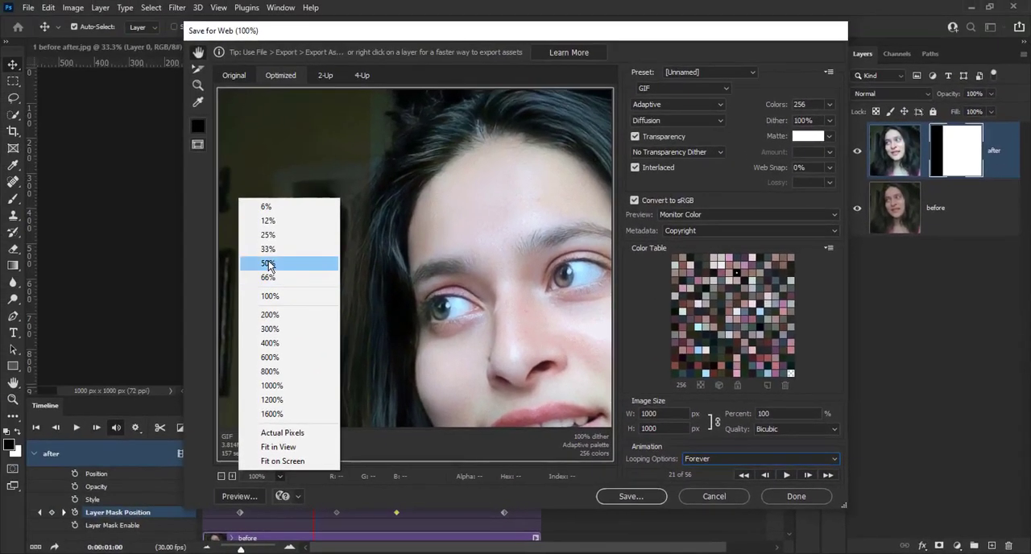
click(269, 265)
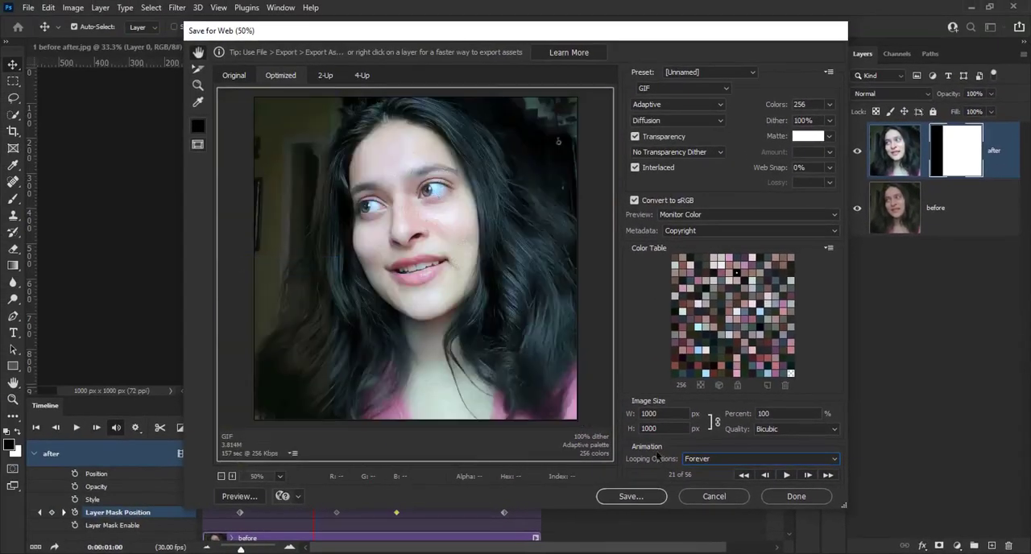
click(787, 475)
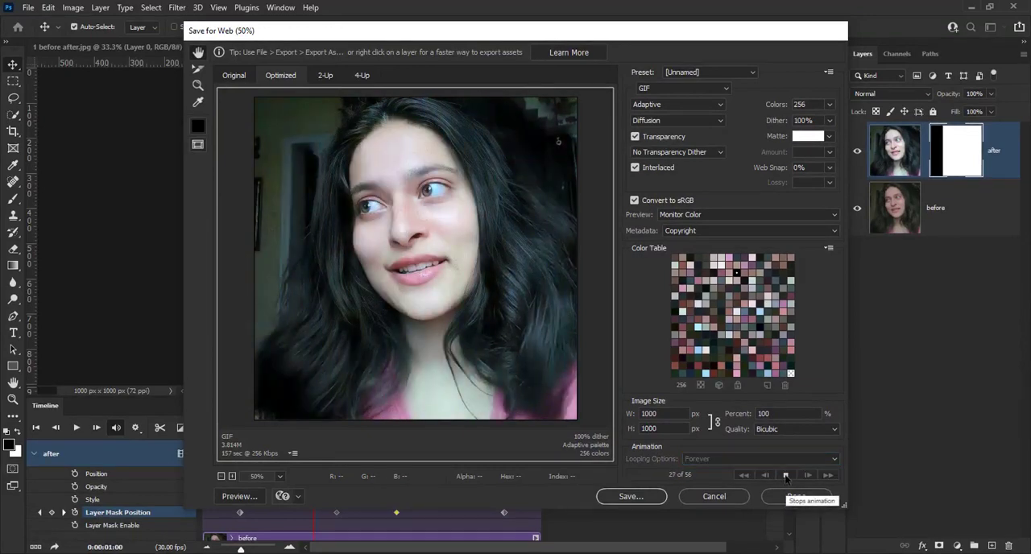
click(786, 475)
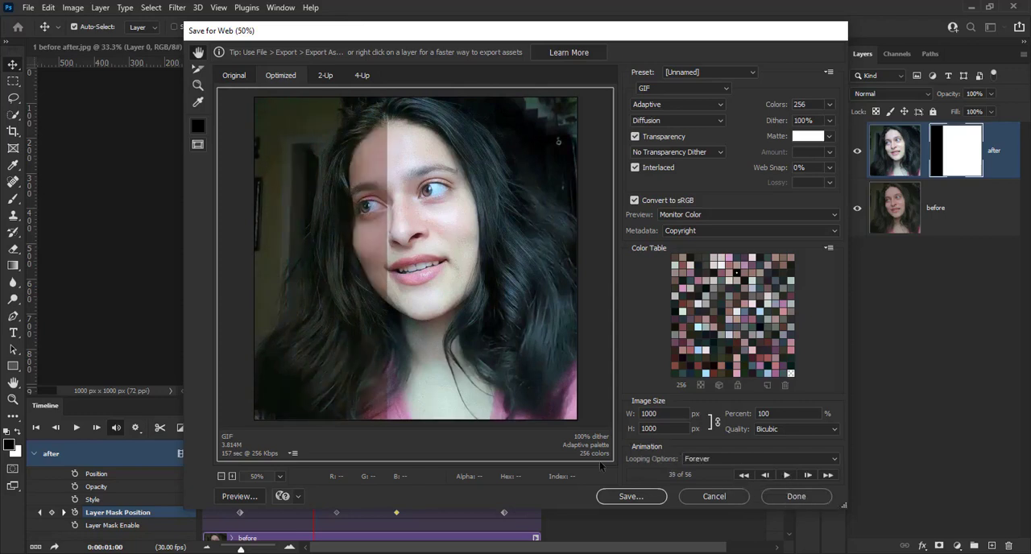
click(240, 496)
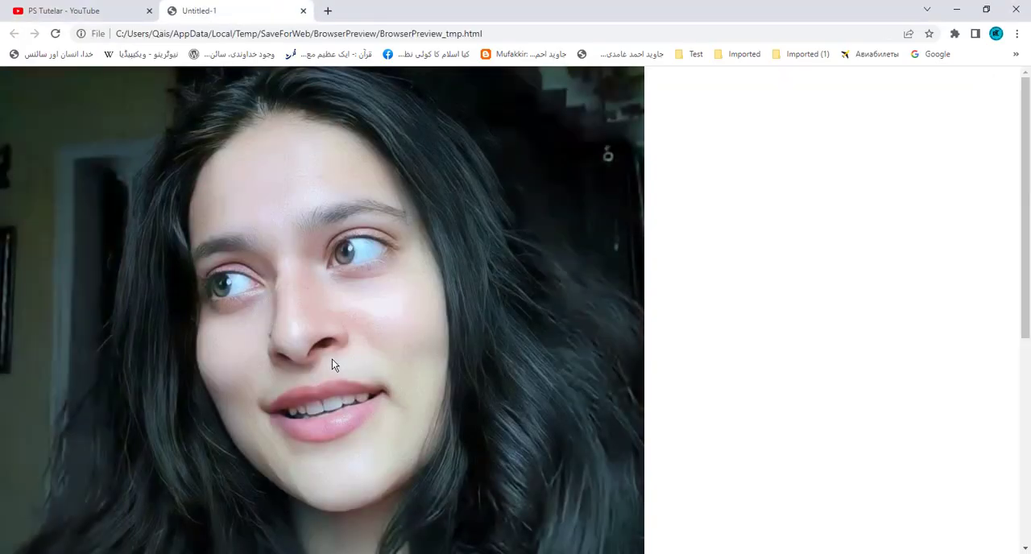
- Look over the lower part of the GIF animation in the browser preview, and close the preview page
scroll(332, 359, down, 1)
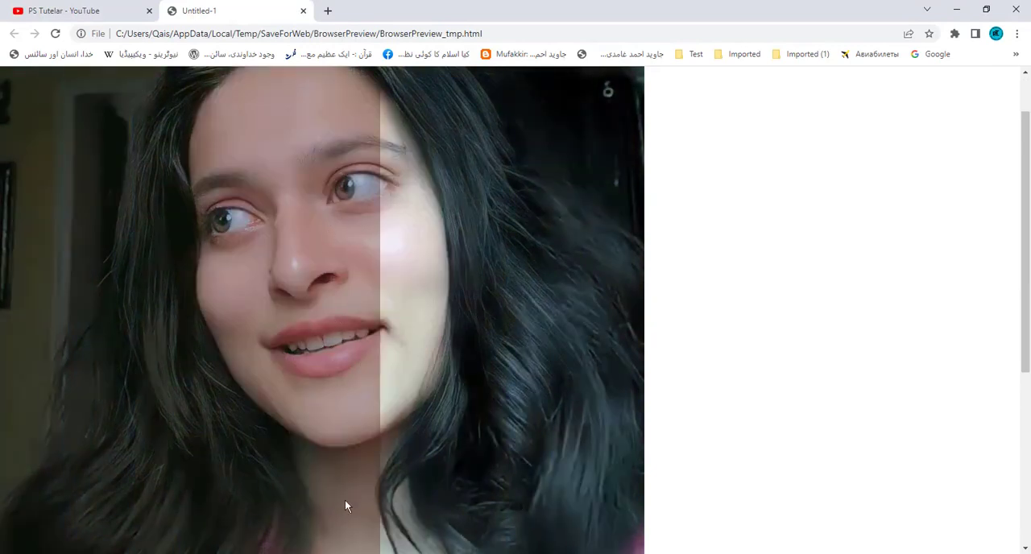
click(304, 11)
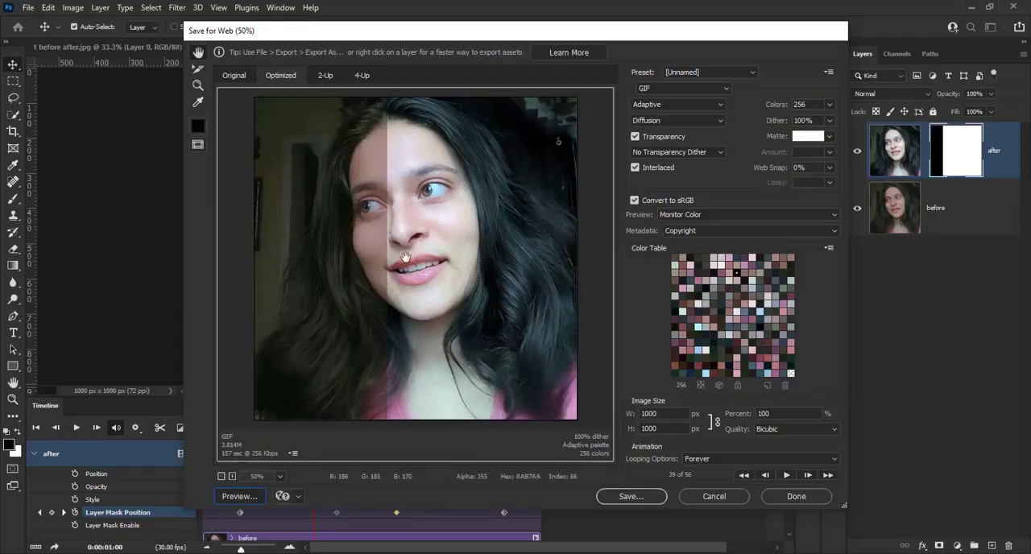
- Save the optimized GIF under the file name BA in the Shorts folder on the F: drive
click(636, 498)
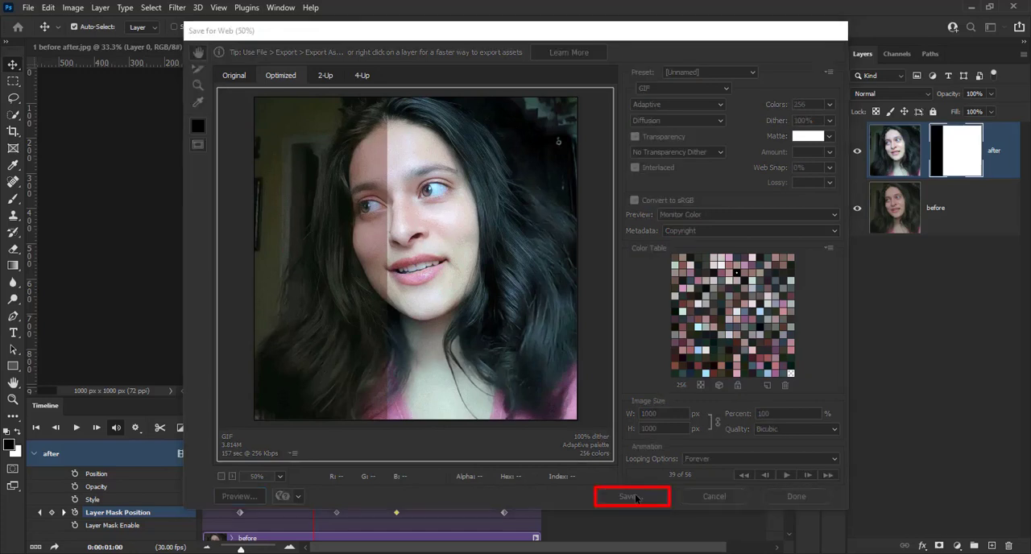
click(306, 72)
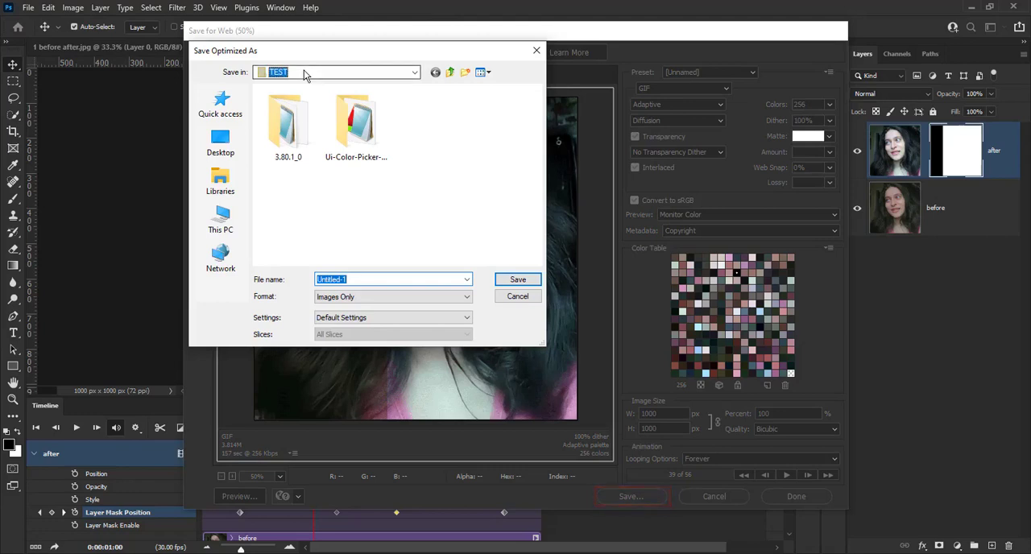
click(294, 270)
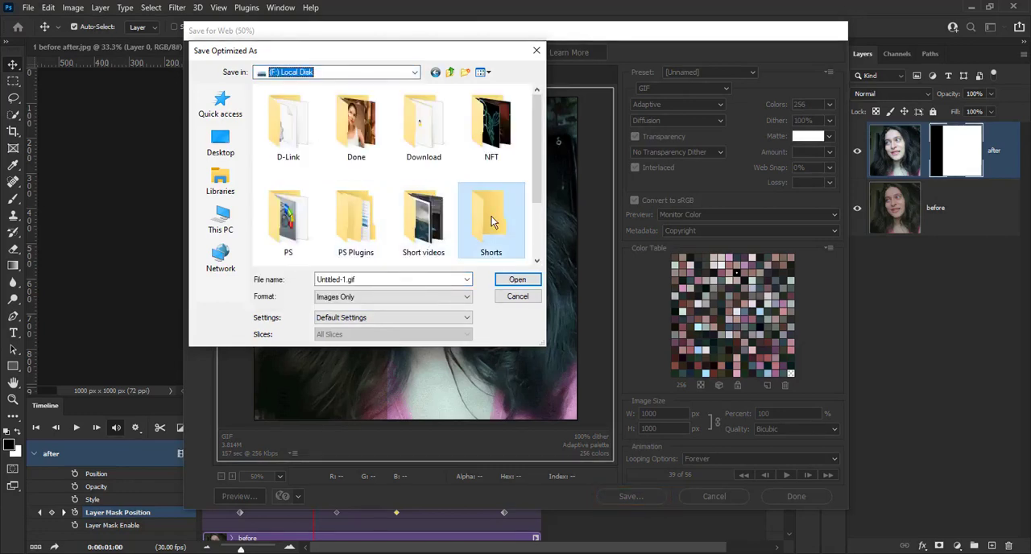
double_click(492, 216)
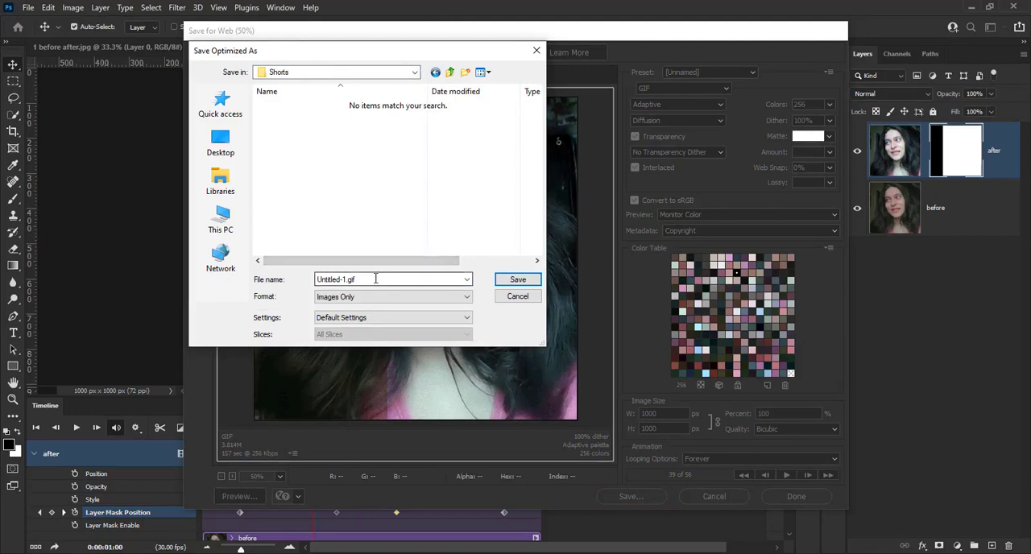
drag(375, 279, 304, 284)
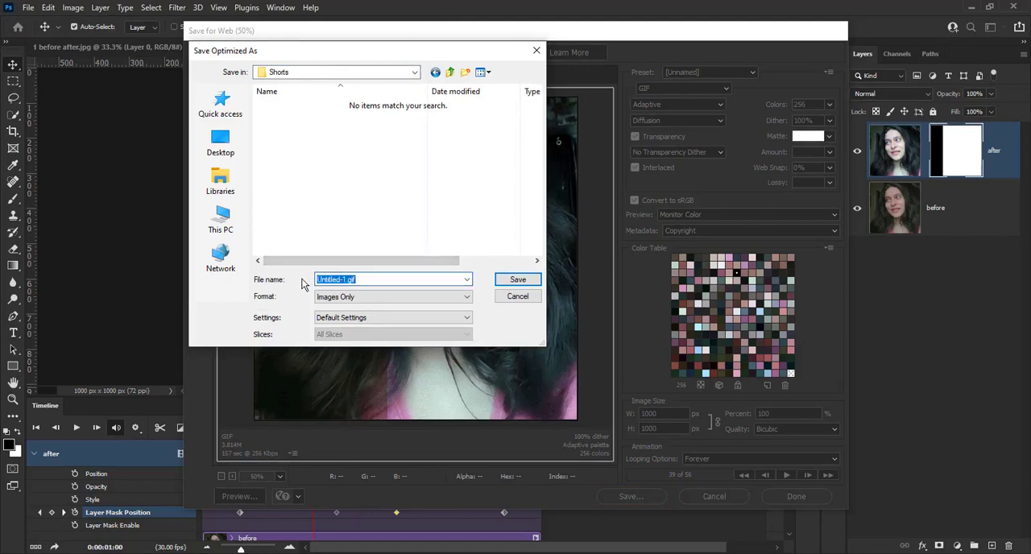
text(BA)
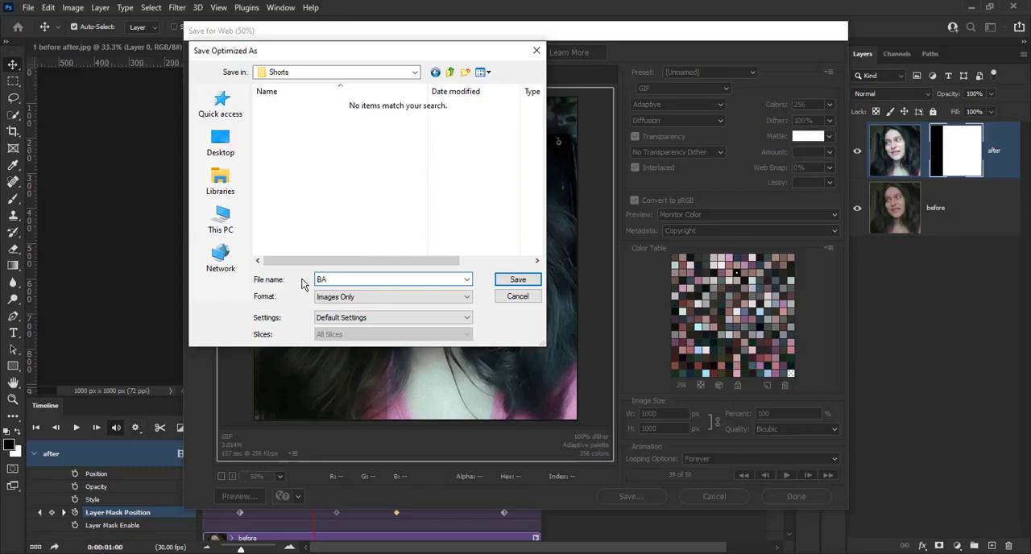
click(518, 279)
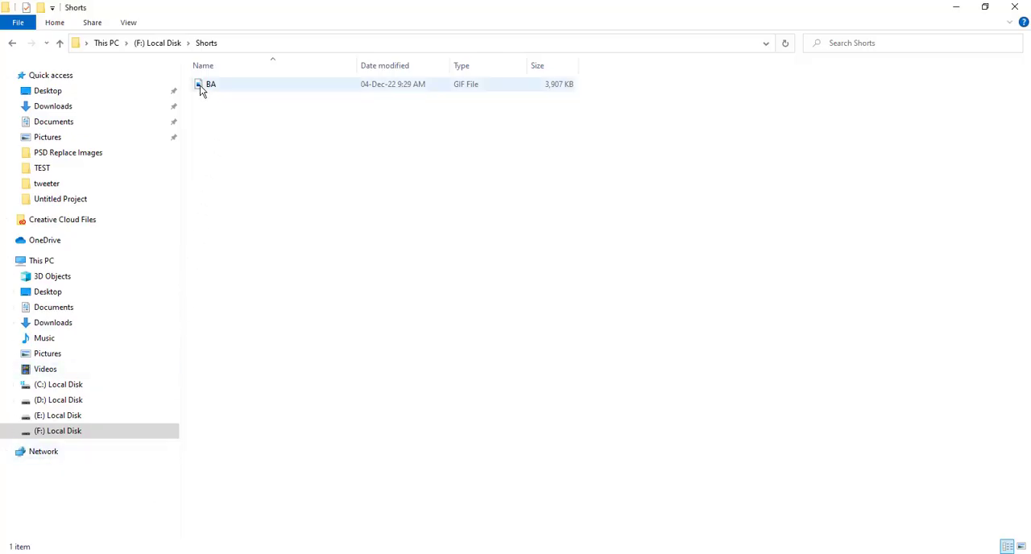
- Open the exported BA GIF from the Shorts folder in File Explorer to view the animation
click(201, 89)
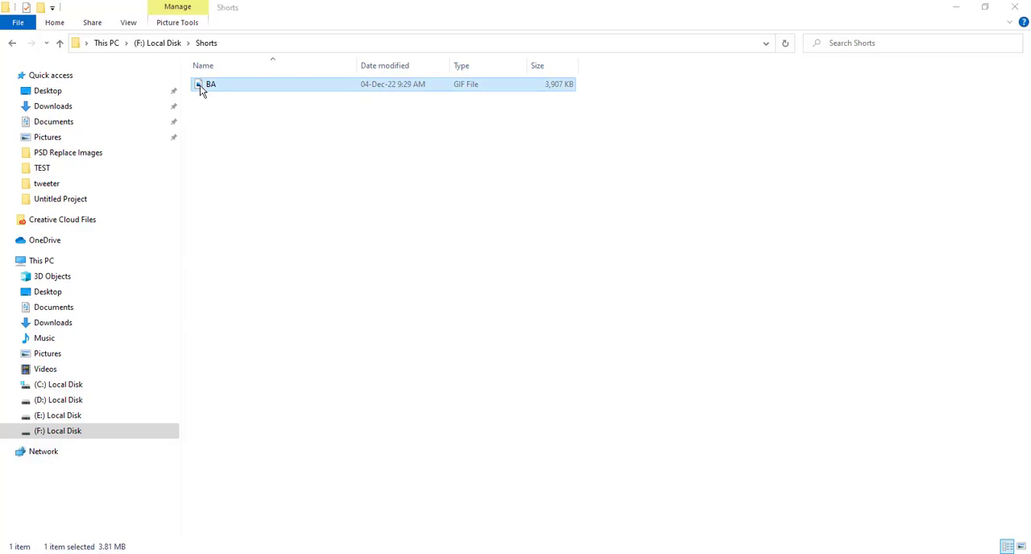
double_click(203, 85)
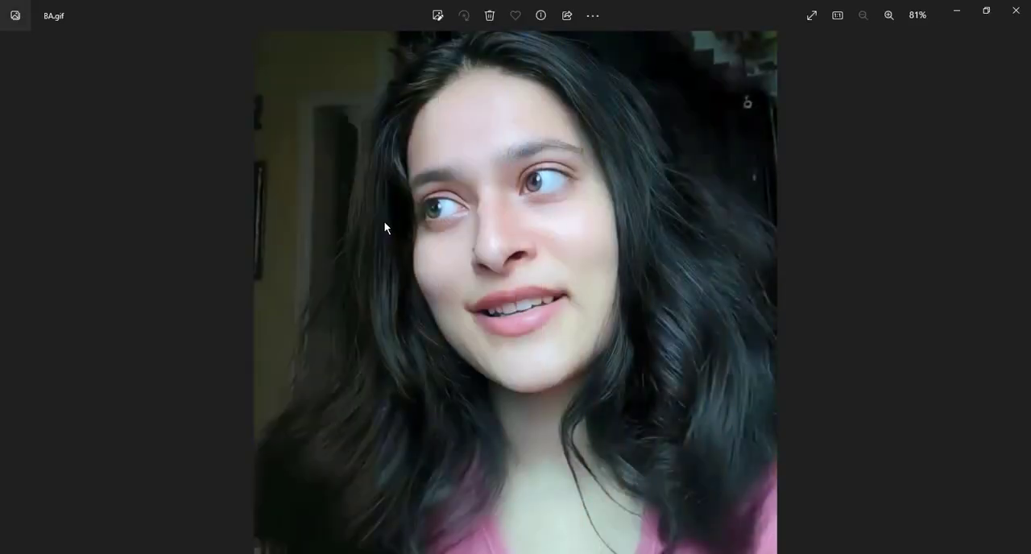